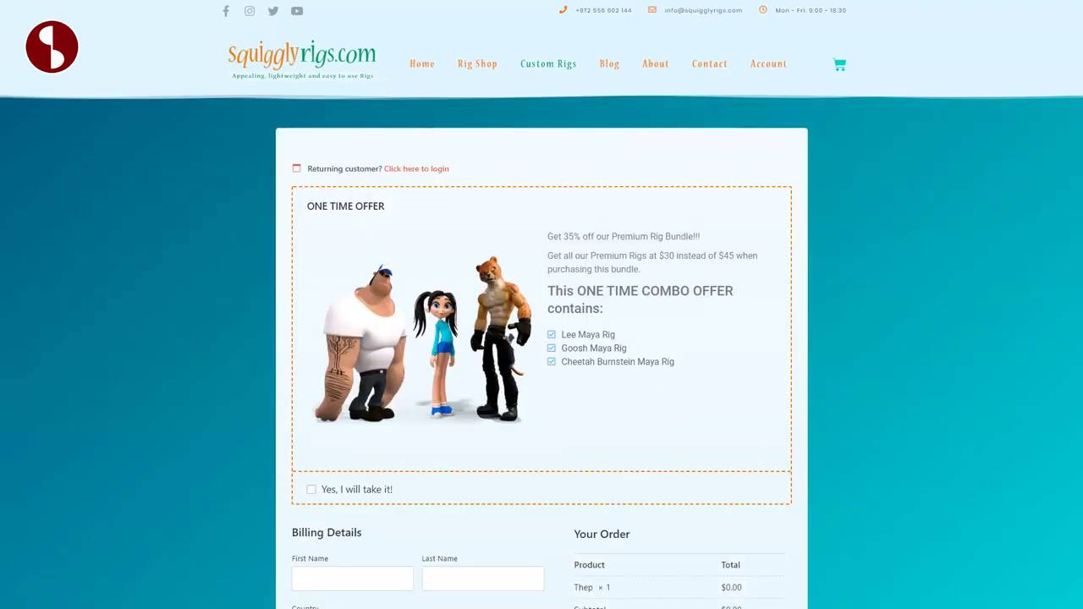
# Examine the Thep checkout page, the Rig Shop and the Thep product page with its description.
pyautogui.scroll(-3, 1079, 104)
pyautogui.scroll(3, 1078, 104)
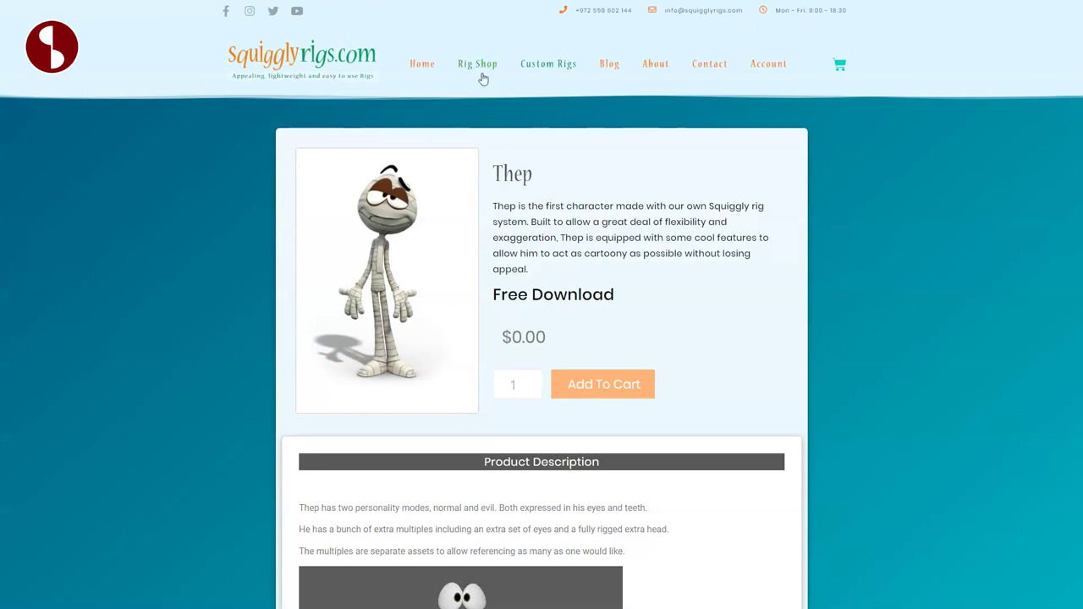
pyautogui.click(483, 79)
pyautogui.scroll(-6, 856, 537)
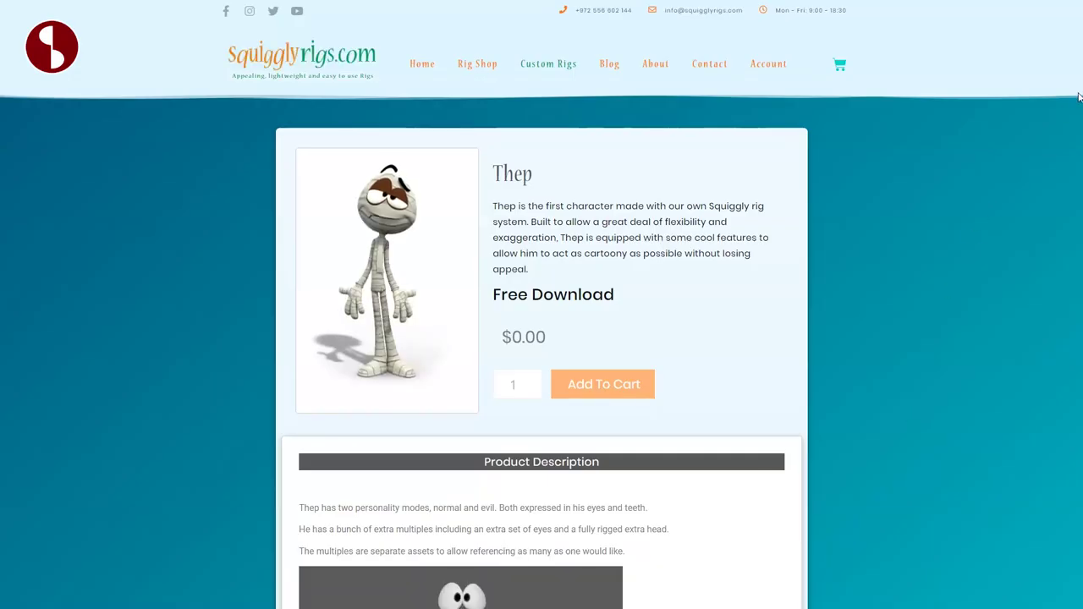
pyautogui.scroll(-9, 1067, 385)
pyautogui.scroll(9, 1064, 466)
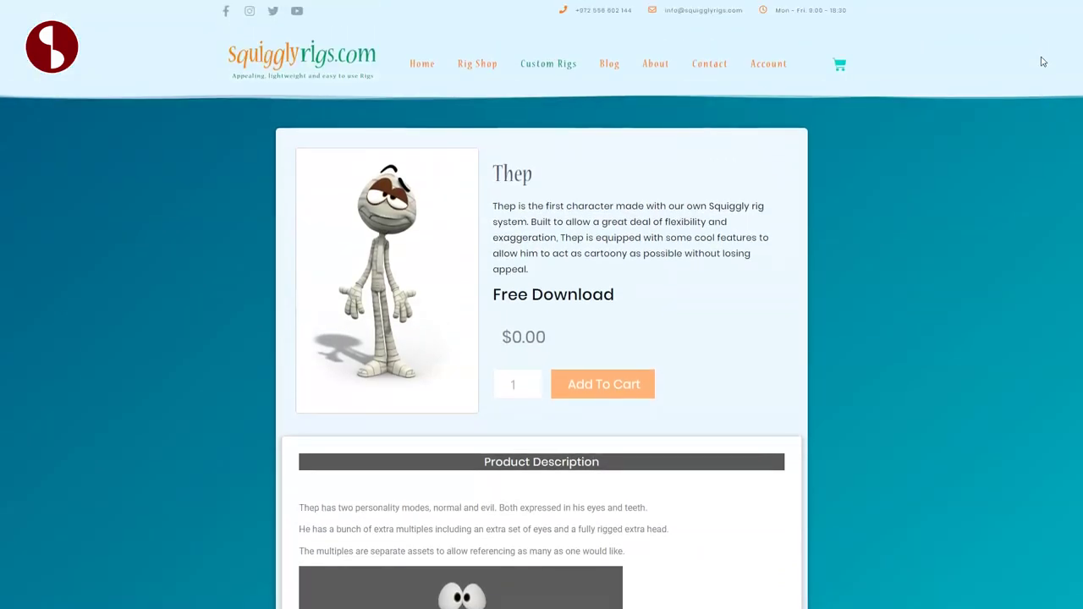
pyautogui.scroll(-9, 1044, 110)
pyautogui.scroll(9, 1057, 538)
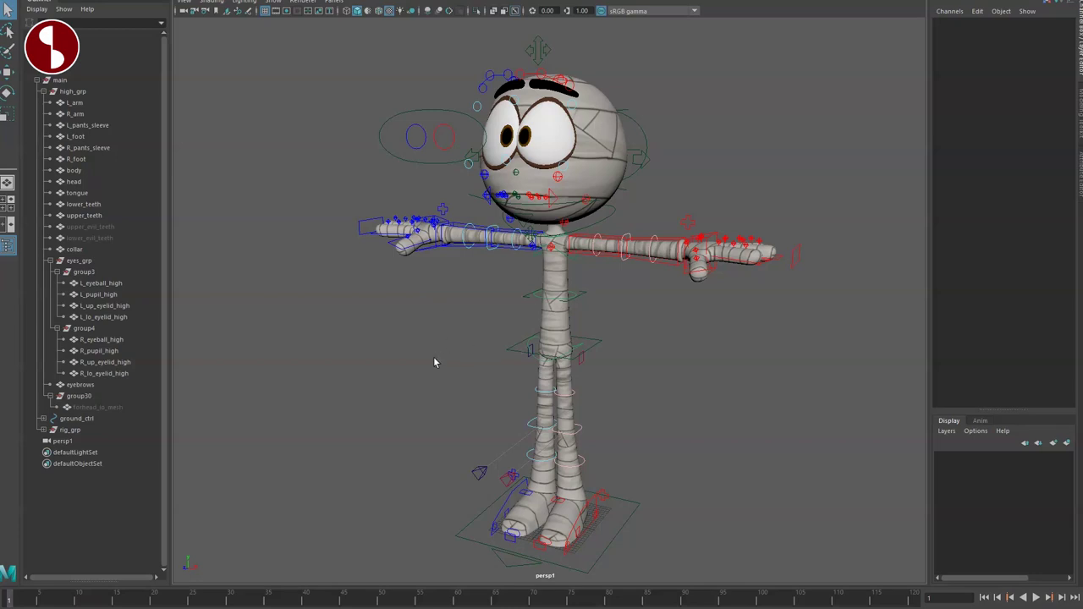
# Switch to Maya and inspect the mummy rig from several angles in wireframe and shaded display.
pyautogui.keyDown('alt'); pyautogui.moveTo(434, 358); pyautogui.dragTo(512, 334); pyautogui.keyUp('alt')
pyautogui.click(555, 292)
pyautogui.press('f')
pyautogui.keyDown('alt'); pyautogui.moveTo(566, 403); pyautogui.dragTo(361, 215, button='right'); pyautogui.keyUp('alt')
pyautogui.keyDown('alt'); pyautogui.moveTo(361, 215); pyautogui.dragTo(757, 343); pyautogui.keyUp('alt')
pyautogui.keyDown('alt'); pyautogui.moveTo(757, 342); pyautogui.dragTo(575, 307, button='right'); pyautogui.keyUp('alt')
pyautogui.keyDown('alt'); pyautogui.moveTo(575, 307); pyautogui.dragTo(375, 358); pyautogui.keyUp('alt')
pyautogui.keyDown('alt'); pyautogui.moveTo(375, 358); pyautogui.dragTo(478, 384, button='right'); pyautogui.keyUp('alt')
pyautogui.moveTo(476, 383)
pyautogui.keyDown('alt'); pyautogui.mouseDown()
pyautogui.moveTo(457, 344)
pyautogui.moveTo(492, 322)
pyautogui.mouseUp(); pyautogui.keyUp('alt')
pyautogui.press('4')
pyautogui.press('5')
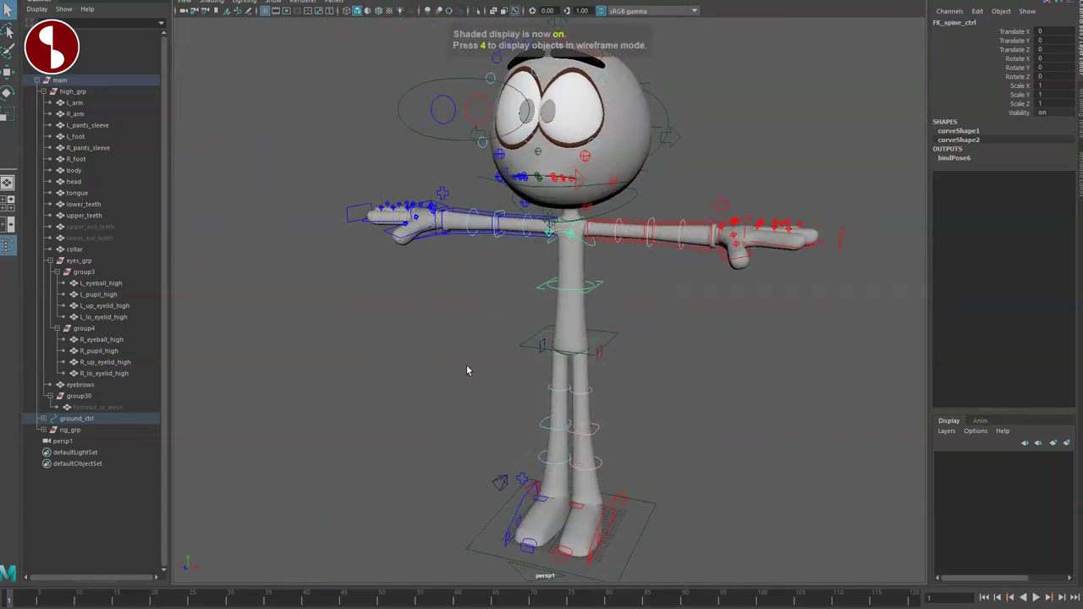
# Try moving and rotating the left foot control, and undo the changes.
pyautogui.keyDown('alt'); pyautogui.moveTo(488, 325); pyautogui.dragTo(428, 354); pyautogui.keyUp('alt')
pyautogui.keyDown('alt'); pyautogui.moveTo(509, 372); pyautogui.dragTo(503, 324, button='middle'); pyautogui.keyUp('alt')
pyautogui.keyDown('alt'); pyautogui.moveTo(502, 325); pyautogui.dragTo(554, 318, button='right'); pyautogui.keyUp('alt')
pyautogui.keyDown('alt'); pyautogui.moveTo(554, 317); pyautogui.dragTo(549, 352, button='middle'); pyautogui.keyUp('alt')
pyautogui.scroll(5, 548, 356)
pyautogui.click(607, 452)
pyautogui.click(608, 448)
pyautogui.moveTo(567, 433); pyautogui.dragTo(484, 407)
pyautogui.moveTo(618, 379); pyautogui.dragTo(667, 359)
pyautogui.press('e')
pyautogui.moveTo(650, 313)
pyautogui.mouseDown()
pyautogui.moveTo(609, 359)
pyautogui.moveTo(638, 322)
pyautogui.mouseUp()
pyautogui.press('q')
pyautogui.keyDown('alt'); pyautogui.moveTo(641, 421); pyautogui.dragTo(728, 420, button='right'); pyautogui.keyUp('alt')
pyautogui.scroll(1, 727, 420)
pyautogui.hotkey('ctrl', 'z')
pyautogui.hotkey('ctrl', 'z')
pyautogui.hotkey('ctrl', 'z')
# Select the left leg's IK/FK switch control to inspect its attributes.
pyautogui.keyDown('alt'); pyautogui.moveTo(326, 440); pyautogui.dragTo(449, 449); pyautogui.keyUp('alt')
pyautogui.keyDown('alt'); pyautogui.moveTo(474, 406); pyautogui.dragTo(508, 321, button='middle'); pyautogui.keyUp('alt')
pyautogui.keyDown('alt'); pyautogui.moveTo(508, 322); pyautogui.dragTo(563, 326); pyautogui.keyUp('alt')
pyautogui.keyDown('alt'); pyautogui.moveTo(562, 338); pyautogui.dragTo(608, 364, button='right'); pyautogui.keyUp('alt')
pyautogui.click(607, 364)
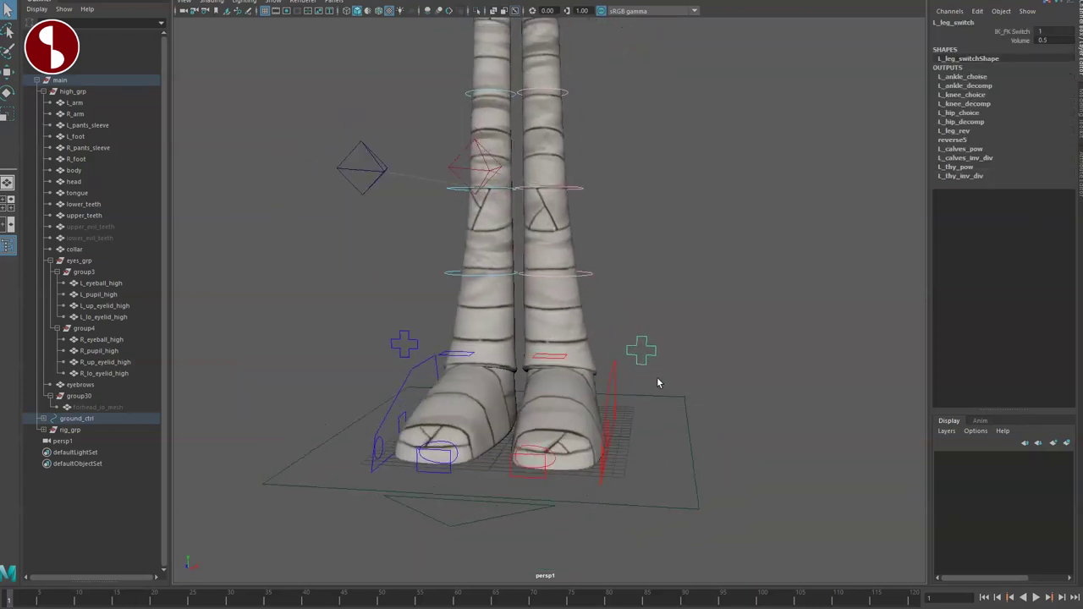
# Try adjusting the small controls around the heel of the left foot, and undo the changes.
pyautogui.keyDown('alt'); pyautogui.moveTo(785, 131); pyautogui.dragTo(646, 412); pyautogui.keyUp('alt')
pyautogui.click(668, 432)
pyautogui.hotkey('ctrl', 'z')
pyautogui.hotkey('ctrl', 'z')
pyautogui.hotkey('ctrl', 'z')
pyautogui.click(693, 421)
pyautogui.moveTo(624, 396); pyautogui.dragTo(650, 405)
pyautogui.hotkey('ctrl', 'z')
pyautogui.click(622, 413)
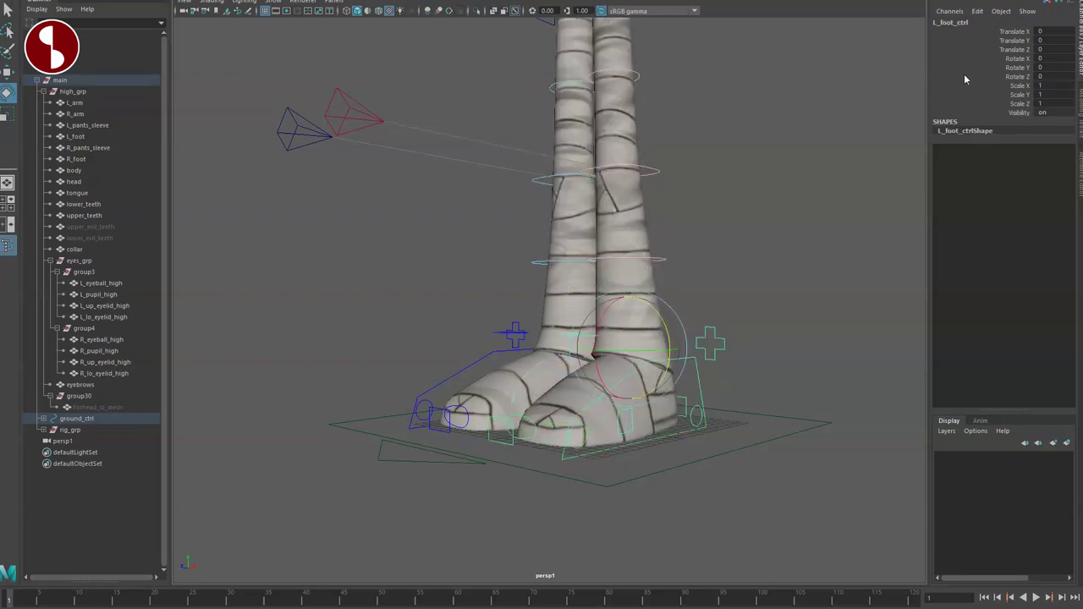
# Try rotating the small control beside the ball of the left foot, and undo the rotation.
pyautogui.click(607, 421)
pyautogui.press('e')
pyautogui.click(617, 421)
pyautogui.moveTo(563, 374); pyautogui.dragTo(505, 451)
pyautogui.hotkey('ctrl', 'z')
pyautogui.press('q')
pyautogui.hotkey('ctrl', 'z')
pyautogui.press('q')
# Try moving the smear control in front of the left toes upward.
pyautogui.keyDown('alt'); pyautogui.moveTo(492, 476); pyautogui.dragTo(521, 489); pyautogui.keyUp('alt')
pyautogui.click(535, 460)
pyautogui.press('w')
pyautogui.click(532, 461)
pyautogui.moveTo(546, 434); pyautogui.dragTo(546, 404)
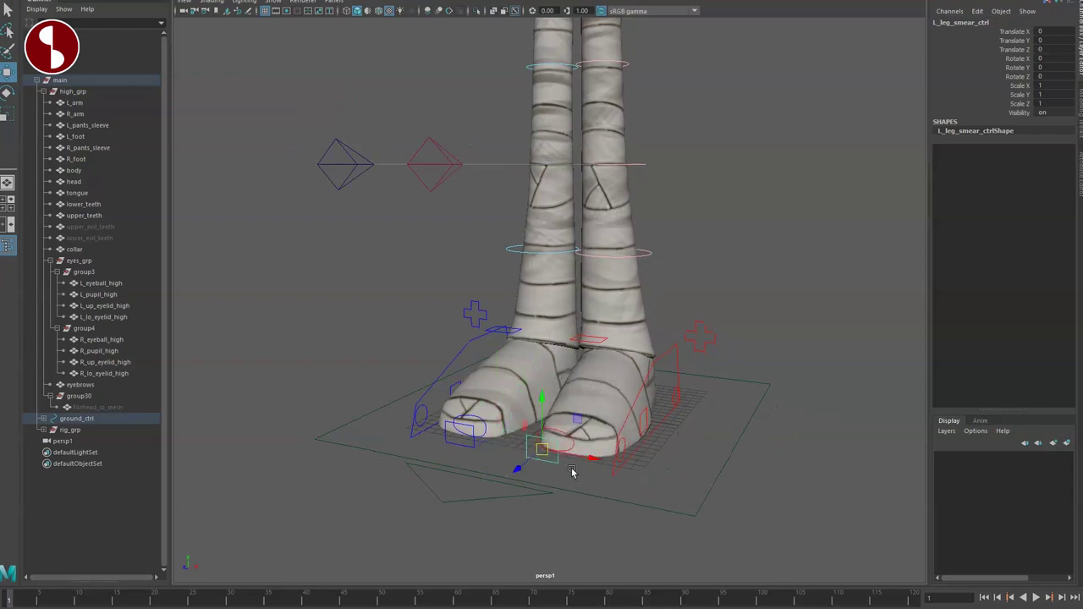
# Try moving and scaling the smear control at the left ankle, and undo the changes.
pyautogui.keyDown('alt'); pyautogui.moveTo(573, 474); pyautogui.dragTo(513, 351); pyautogui.keyUp('alt')
pyautogui.moveTo(552, 300)
pyautogui.mouseDown()
pyautogui.moveTo(551, 370)
pyautogui.moveTo(535, 334)
pyautogui.moveTo(541, 296)
pyautogui.mouseUp()
pyautogui.keyDown('alt'); pyautogui.moveTo(545, 396); pyautogui.dragTo(619, 389); pyautogui.keyUp('alt')
pyautogui.press('r')
pyautogui.moveTo(577, 301); pyautogui.dragTo(575, 338)
pyautogui.hotkey('ctrl', 'z')
pyautogui.hotkey('ctrl', 'z')
pyautogui.hotkey('ctrl', 'z')
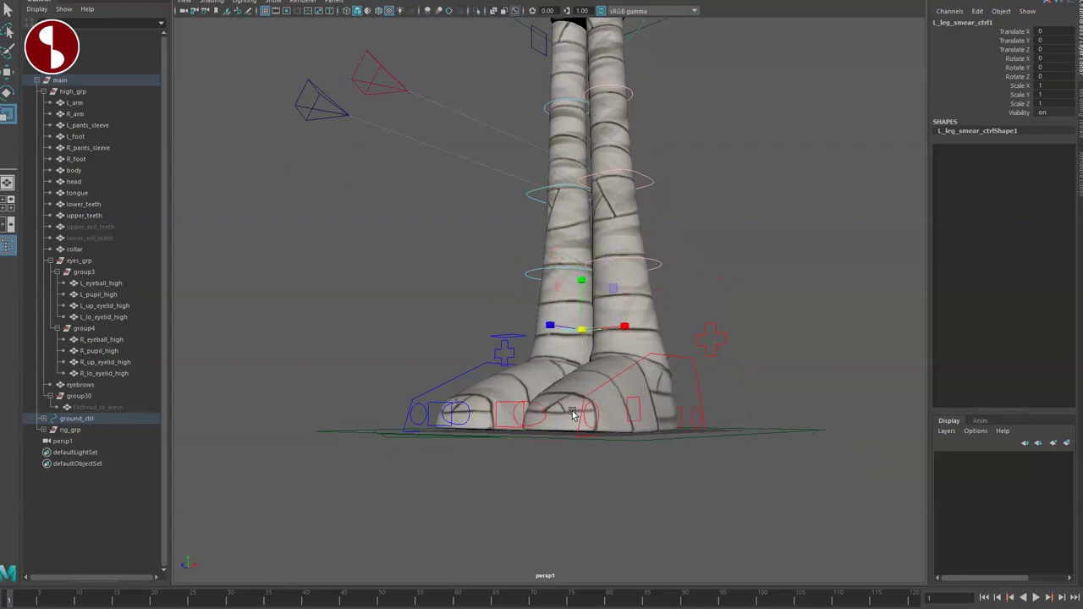
# Move the left foot control away from the other foot and rotate it to pose the leg.
pyautogui.keyDown('alt'); pyautogui.moveTo(572, 413); pyautogui.dragTo(619, 447); pyautogui.keyUp('alt')
pyautogui.press('w')
pyautogui.click(654, 346)
pyautogui.keyDown('alt'); pyautogui.moveTo(647, 400); pyautogui.dragTo(613, 385); pyautogui.keyUp('alt')
pyautogui.moveTo(604, 338); pyautogui.dragTo(679, 362)
pyautogui.press('q')
pyautogui.press('e')
pyautogui.moveTo(611, 362); pyautogui.dragTo(620, 378)
pyautogui.keyDown('alt'); pyautogui.moveTo(694, 339); pyautogui.dragTo(660, 329); pyautogui.keyUp('alt')
pyautogui.press('e')
pyautogui.moveTo(624, 274); pyautogui.dragTo(619, 310)
# Try bending the left leg into a curve by moving the ring controls along its shin, knee and thigh.
pyautogui.click(630, 256)
pyautogui.press('w')
pyautogui.moveTo(633, 236); pyautogui.dragTo(623, 261)
pyautogui.moveTo(630, 341)
pyautogui.keyDown('alt'); pyautogui.mouseDown()
pyautogui.moveTo(606, 283)
pyautogui.moveTo(633, 344)
pyautogui.mouseUp(); pyautogui.keyUp('alt')
pyautogui.click(654, 224)
pyautogui.press('w')
pyautogui.moveTo(635, 254); pyautogui.dragTo(664, 227)
pyautogui.click(623, 154)
pyautogui.moveTo(623, 154); pyautogui.dragTo(648, 116)
pyautogui.click(663, 228)
pyautogui.moveTo(665, 234); pyautogui.dragTo(685, 231)
pyautogui.moveTo(660, 329); pyautogui.dragTo(675, 316)
pyautogui.moveTo(624, 339); pyautogui.dragTo(592, 375)
pyautogui.press('q')
# Try moving the left IK hip control to about X 4.8, Y 1.4 and Z 1.5.
pyautogui.keyDown('alt'); pyautogui.moveTo(560, 254); pyautogui.dragTo(580, 337, button='middle'); pyautogui.keyUp('alt')
pyautogui.keyDown('alt'); pyautogui.moveTo(579, 337); pyautogui.dragTo(541, 320, button='right'); pyautogui.keyUp('alt')
pyautogui.keyDown('alt'); pyautogui.moveTo(540, 320); pyautogui.dragTo(605, 307); pyautogui.keyUp('alt')
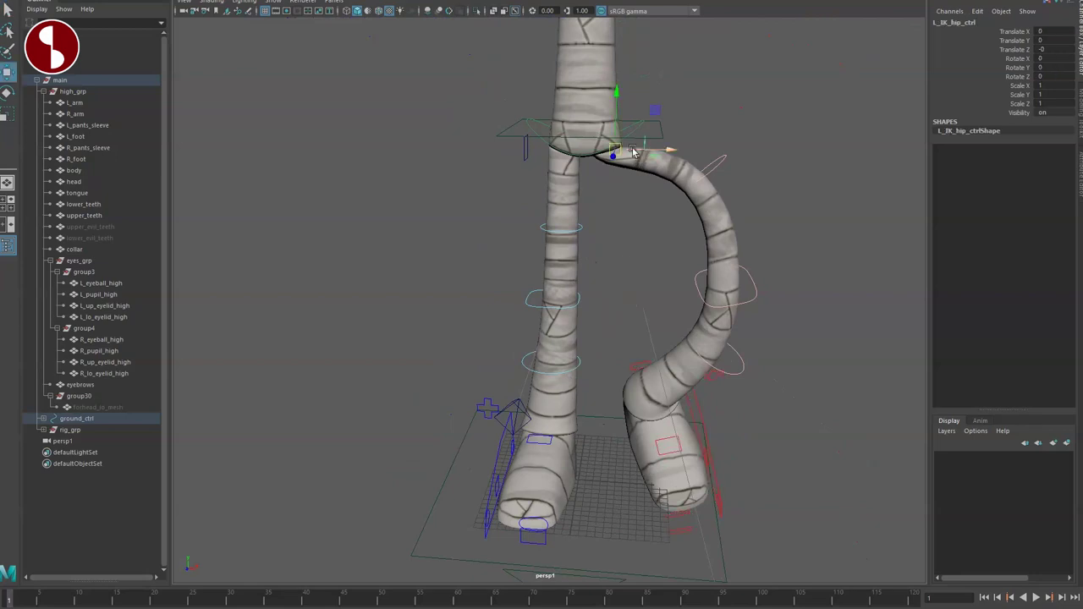
pyautogui.moveTo(624, 153); pyautogui.dragTo(628, 193)
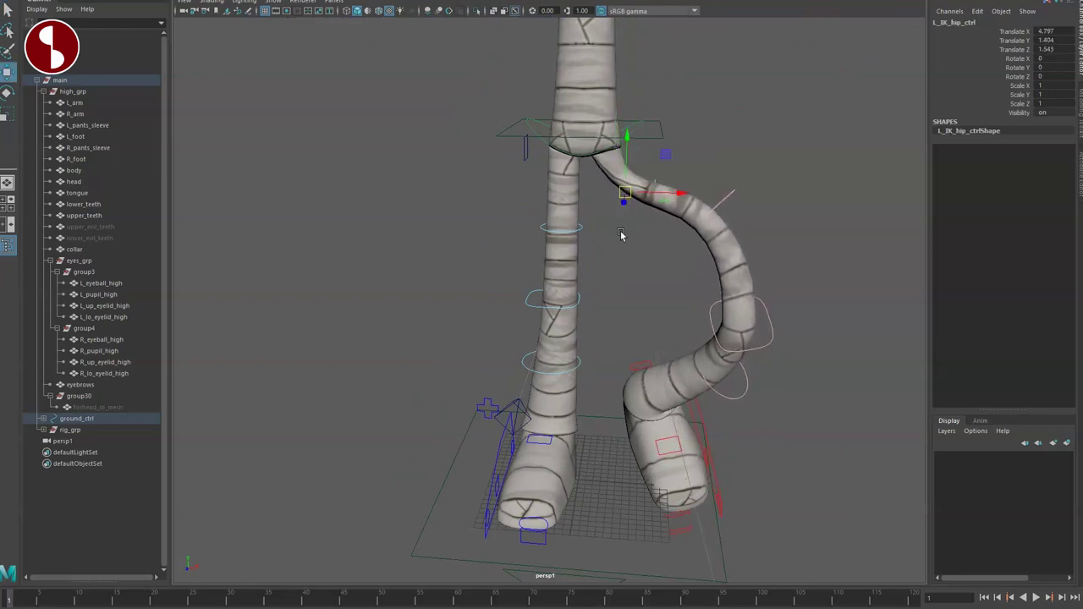
# Undo the left hip move and the preceding ring control adjustments on the leg.
pyautogui.moveTo(614, 272)
pyautogui.keyDown('alt'); pyautogui.mouseDown()
pyautogui.moveTo(505, 268)
pyautogui.moveTo(590, 282)
pyautogui.moveTo(605, 258)
pyautogui.mouseUp(); pyautogui.keyUp('alt')
pyautogui.hotkey('ctrl', 'z')
pyautogui.hotkey('ctrl', 'z')
pyautogui.hotkey('ctrl', 'z')
pyautogui.hotkey('ctrl', 'z')
pyautogui.hotkey('ctrl', 'z')
pyautogui.hotkey('ctrl', 'z')
pyautogui.hotkey('ctrl', 'z')
# Try moving the control around the left knee, and undo each move.
pyautogui.keyDown('alt'); pyautogui.moveTo(527, 277); pyautogui.dragTo(550, 262); pyautogui.keyUp('alt')
pyautogui.click(725, 267)
pyautogui.moveTo(725, 267)
pyautogui.keyDown('alt'); pyautogui.mouseDown()
pyautogui.moveTo(607, 328)
pyautogui.moveTo(673, 364)
pyautogui.moveTo(684, 333)
pyautogui.moveTo(648, 401)
pyautogui.moveTo(653, 349)
pyautogui.moveTo(721, 276)
pyautogui.mouseUp(); pyautogui.keyUp('alt')
pyautogui.press('w')
pyautogui.press('q')
pyautogui.keyDown('alt'); pyautogui.moveTo(735, 387); pyautogui.dragTo(667, 330, button='right'); pyautogui.keyUp('alt')
pyautogui.keyDown('alt'); pyautogui.moveTo(744, 394); pyautogui.dragTo(752, 364); pyautogui.keyUp('alt')
pyautogui.hotkey('ctrl', 'z')
pyautogui.keyDown('alt'); pyautogui.moveTo(657, 424); pyautogui.dragTo(715, 382); pyautogui.keyUp('alt')
pyautogui.moveTo(768, 293); pyautogui.dragTo(730, 333)
pyautogui.hotkey('ctrl', 'z')
pyautogui.press('q')
pyautogui.click(702, 311)
pyautogui.click(698, 314)
# Try rotating the IK pelvis control, and undo the rotation.
pyautogui.keyDown('alt'); pyautogui.moveTo(624, 247); pyautogui.dragTo(609, 285, button='middle'); pyautogui.keyUp('alt')
pyautogui.scroll(3, 626, 335)
pyautogui.moveTo(609, 285)
pyautogui.keyDown('alt'); pyautogui.mouseDown()
pyautogui.moveTo(609, 312)
pyautogui.moveTo(596, 284)
pyautogui.mouseUp(); pyautogui.keyUp('alt')
pyautogui.keyDown('alt'); pyautogui.moveTo(577, 252); pyautogui.dragTo(561, 399, button='middle'); pyautogui.keyUp('alt')
pyautogui.keyDown('alt'); pyautogui.moveTo(561, 398); pyautogui.dragTo(617, 361, button='right'); pyautogui.keyUp('alt')
pyautogui.click(611, 335)
pyautogui.moveTo(589, 337)
pyautogui.keyDown('alt'); pyautogui.mouseDown()
pyautogui.moveTo(544, 357)
pyautogui.moveTo(590, 326)
pyautogui.mouseUp(); pyautogui.keyUp('alt')
pyautogui.click(596, 299)
pyautogui.click(596, 305)
pyautogui.press('e')
pyautogui.moveTo(539, 264)
pyautogui.mouseDown()
pyautogui.moveTo(568, 286)
pyautogui.moveTo(522, 266)
pyautogui.moveTo(554, 277)
pyautogui.mouseUp()
pyautogui.hotkey('ctrl', 'z')
# Check the output nodes listed for the IK pelvis control and clear the selection.
pyautogui.keyDown('alt'); pyautogui.moveTo(554, 278); pyautogui.dragTo(614, 319, button='middle'); pyautogui.keyUp('alt')
pyautogui.keyDown('alt'); pyautogui.moveTo(615, 319); pyautogui.dragTo(525, 310, button='right'); pyautogui.keyUp('alt')
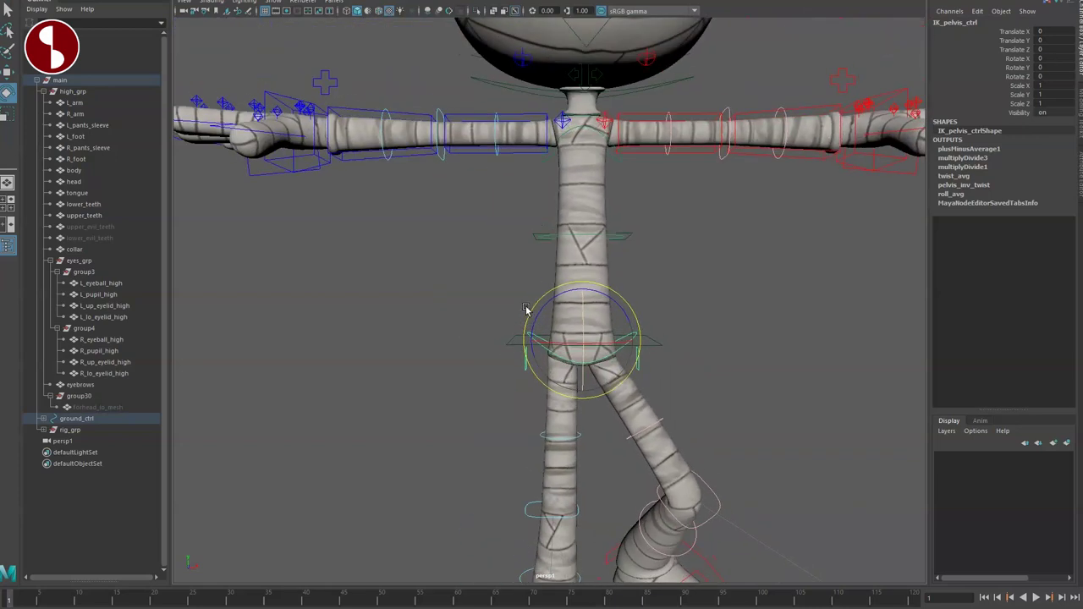
pyautogui.scroll(2, 588, 345)
pyautogui.click(946, 149)
pyautogui.click(949, 176)
pyautogui.click(849, 204)
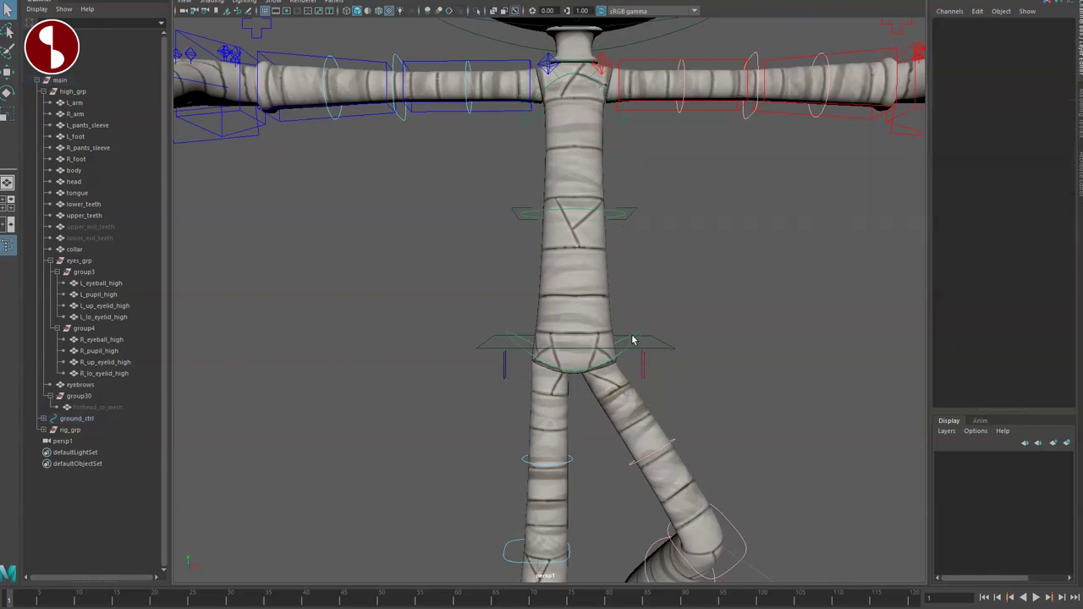
# Try adjusting the square body control around the hips, and undo the changes.
pyautogui.click(634, 347)
pyautogui.moveTo(566, 365); pyautogui.dragTo(597, 432)
pyautogui.hotkey('ctrl', 'z')
pyautogui.keyDown('alt'); pyautogui.moveTo(598, 432); pyautogui.dragTo(552, 363, button='right'); pyautogui.keyUp('alt')
pyautogui.keyDown('alt'); pyautogui.moveTo(582, 313); pyautogui.dragTo(588, 280); pyautogui.keyUp('alt')
pyautogui.moveTo(597, 302); pyautogui.dragTo(571, 357)
pyautogui.hotkey('ctrl', 'z')
pyautogui.press('q')
pyautogui.scroll(-5, 550, 330)
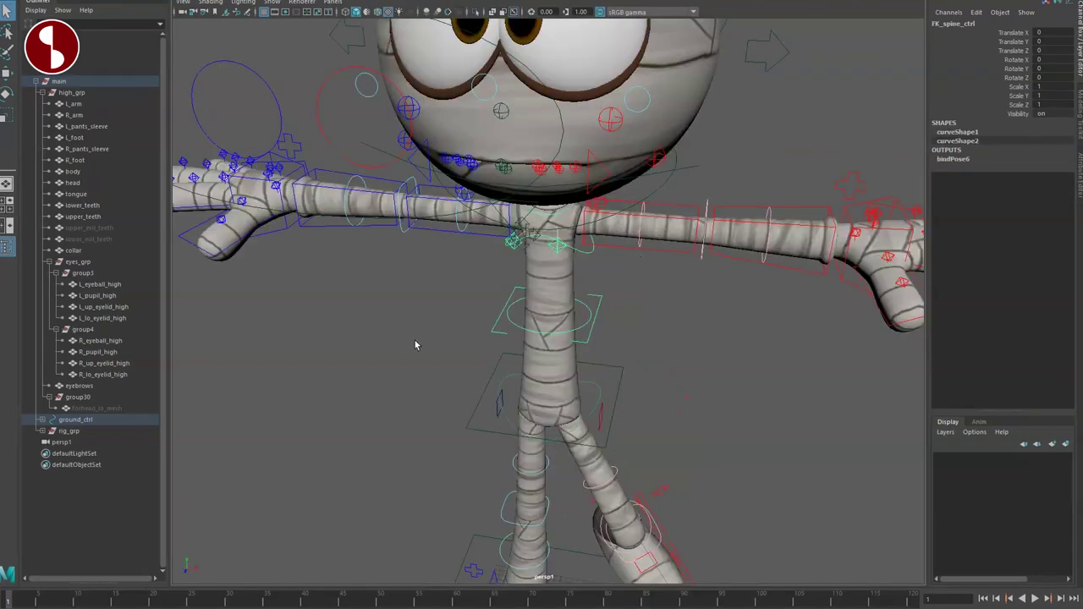
# Try rotating the FK spine control on the torso, and undo the rotation.
pyautogui.keyDown('alt'); pyautogui.moveTo(416, 348); pyautogui.dragTo(449, 411, button='right'); pyautogui.keyUp('alt')
pyautogui.keyDown('alt'); pyautogui.moveTo(450, 411); pyautogui.dragTo(471, 383); pyautogui.keyUp('alt')
pyautogui.keyDown('alt'); pyautogui.moveTo(472, 382); pyautogui.dragTo(518, 360, button='right'); pyautogui.keyUp('alt')
pyautogui.keyDown('alt'); pyautogui.moveTo(518, 360); pyautogui.dragTo(591, 365, button='middle'); pyautogui.keyUp('alt')
pyautogui.click(550, 354)
pyautogui.press('e')
pyautogui.moveTo(569, 303)
pyautogui.mouseDown()
pyautogui.moveTo(563, 311)
pyautogui.moveTo(573, 315)
pyautogui.mouseUp()
pyautogui.hotkey('ctrl', 'z')
pyautogui.press('q')
# Try adjusting another control beside the torso, and undo the change.
pyautogui.keyDown('alt'); pyautogui.moveTo(524, 359); pyautogui.dragTo(568, 401, button='right'); pyautogui.keyUp('alt')
pyautogui.keyDown('alt'); pyautogui.moveTo(569, 402); pyautogui.dragTo(574, 426); pyautogui.keyUp('alt')
pyautogui.keyDown('alt'); pyautogui.moveTo(573, 425); pyautogui.dragTo(629, 400, button='right'); pyautogui.keyUp('alt')
pyautogui.click(632, 380)
pyautogui.moveTo(598, 371)
pyautogui.mouseDown()
pyautogui.moveTo(607, 364)
pyautogui.moveTo(596, 396)
pyautogui.moveTo(600, 363)
pyautogui.mouseUp()
pyautogui.hotkey('ctrl', 'z')
pyautogui.press('q')
# Try adjusting further controls along the spine, and undo each change.
pyautogui.click(531, 321)
pyautogui.moveTo(537, 335)
pyautogui.mouseDown()
pyautogui.moveTo(570, 352)
pyautogui.moveTo(550, 333)
pyautogui.mouseUp()
pyautogui.keyDown('alt'); pyautogui.moveTo(545, 330); pyautogui.dragTo(405, 268, button='right'); pyautogui.keyUp('alt')
pyautogui.moveTo(571, 331); pyautogui.dragTo(515, 336)
pyautogui.hotkey('ctrl', 'z')
pyautogui.keyDown('alt'); pyautogui.moveTo(515, 336); pyautogui.dragTo(577, 399, button='right'); pyautogui.keyUp('alt')
pyautogui.keyDown('alt'); pyautogui.moveTo(576, 399); pyautogui.dragTo(608, 305); pyautogui.keyUp('alt')
pyautogui.click(535, 345)
pyautogui.hotkey('ctrl', 'z')
pyautogui.keyDown('alt'); pyautogui.moveTo(586, 369); pyautogui.dragTo(604, 382); pyautogui.keyUp('alt')
pyautogui.keyDown('alt'); pyautogui.moveTo(604, 381); pyautogui.dragTo(550, 398, button='right'); pyautogui.keyUp('alt')
pyautogui.press('q')
# Try moving a control lower on the body with the Move tool, and undo the move.
pyautogui.click(633, 564)
pyautogui.keyDown('alt'); pyautogui.moveTo(635, 564); pyautogui.dragTo(562, 513); pyautogui.keyUp('alt')
pyautogui.keyDown('alt'); pyautogui.moveTo(513, 298); pyautogui.dragTo(498, 397, button='middle'); pyautogui.keyUp('alt')
pyautogui.keyDown('alt'); pyautogui.moveTo(499, 390); pyautogui.dragTo(595, 409); pyautogui.keyUp('alt')
pyautogui.keyDown('alt'); pyautogui.moveTo(595, 409); pyautogui.dragTo(662, 428, button='right'); pyautogui.keyUp('alt')
pyautogui.keyDown('alt'); pyautogui.moveTo(662, 428); pyautogui.dragTo(614, 397); pyautogui.keyUp('alt')
pyautogui.click(613, 373)
pyautogui.press('w')
pyautogui.moveTo(613, 373); pyautogui.dragTo(653, 408, button='middle')
pyautogui.hotkey('ctrl', 'z')
pyautogui.press('q')
# Select the FK root control around the hips and examine the torso controls from several angles.
pyautogui.keyDown('alt'); pyautogui.moveTo(653, 408); pyautogui.dragTo(567, 398); pyautogui.keyUp('alt')
pyautogui.press('w')
pyautogui.click(591, 483)
pyautogui.keyDown('alt'); pyautogui.moveTo(603, 457); pyautogui.dragTo(605, 389); pyautogui.keyUp('alt')
pyautogui.keyDown('alt'); pyautogui.moveTo(605, 389); pyautogui.dragTo(677, 330, button='middle'); pyautogui.keyUp('alt')
pyautogui.moveTo(624, 402)
pyautogui.keyDown('alt'); pyautogui.mouseDown()
pyautogui.moveTo(650, 416)
pyautogui.moveTo(605, 409)
pyautogui.mouseUp(); pyautogui.keyUp('alt')
pyautogui.keyDown('alt'); pyautogui.moveTo(605, 410); pyautogui.dragTo(633, 495, button='right'); pyautogui.keyUp('alt')
pyautogui.click(529, 442)
pyautogui.click(528, 441)
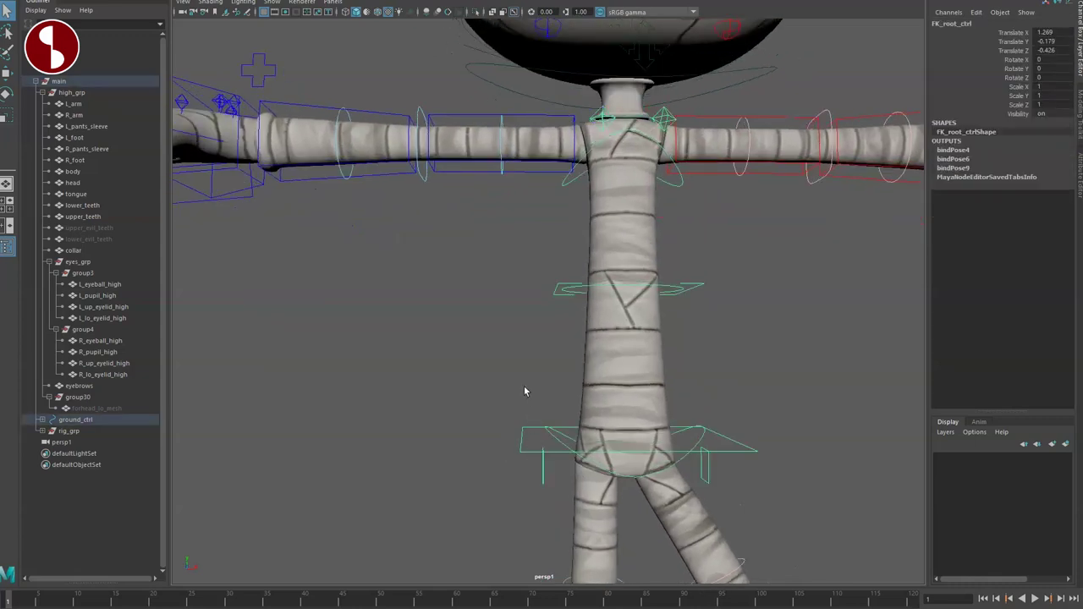
pyautogui.keyDown('alt'); pyautogui.moveTo(528, 389); pyautogui.dragTo(500, 385); pyautogui.keyUp('alt')
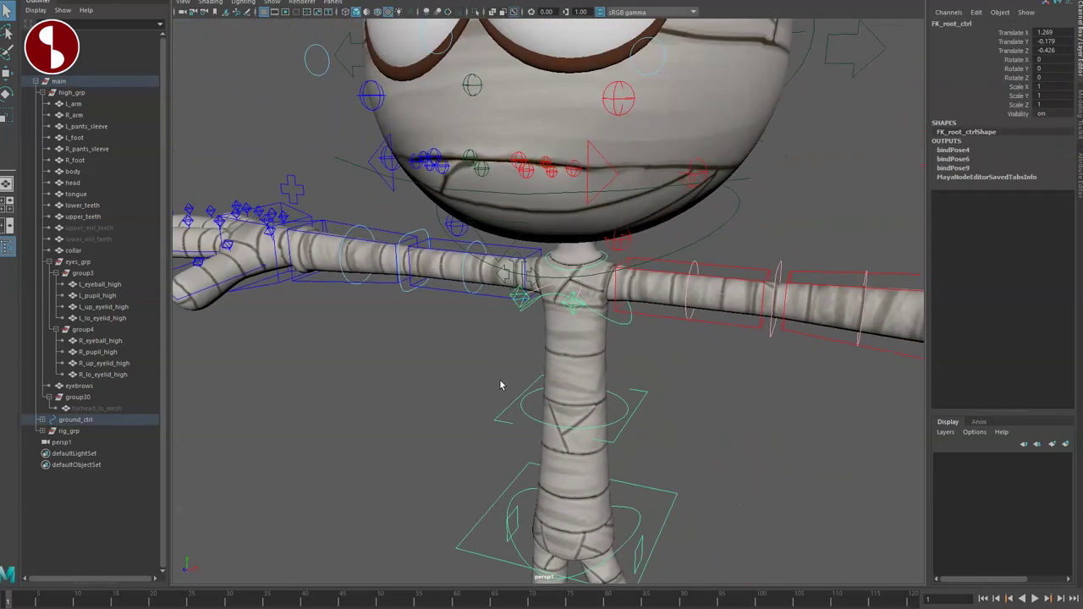
# Try adjusting the IK chest control, and undo the change.
pyautogui.click(616, 333)
pyautogui.keyDown('alt'); pyautogui.moveTo(616, 332); pyautogui.dragTo(558, 406); pyautogui.keyUp('alt')
pyautogui.moveTo(568, 299)
pyautogui.mouseDown()
pyautogui.moveTo(549, 305)
pyautogui.moveTo(570, 300)
pyautogui.mouseUp()
pyautogui.hotkey('ctrl', 'z')
pyautogui.press('q')
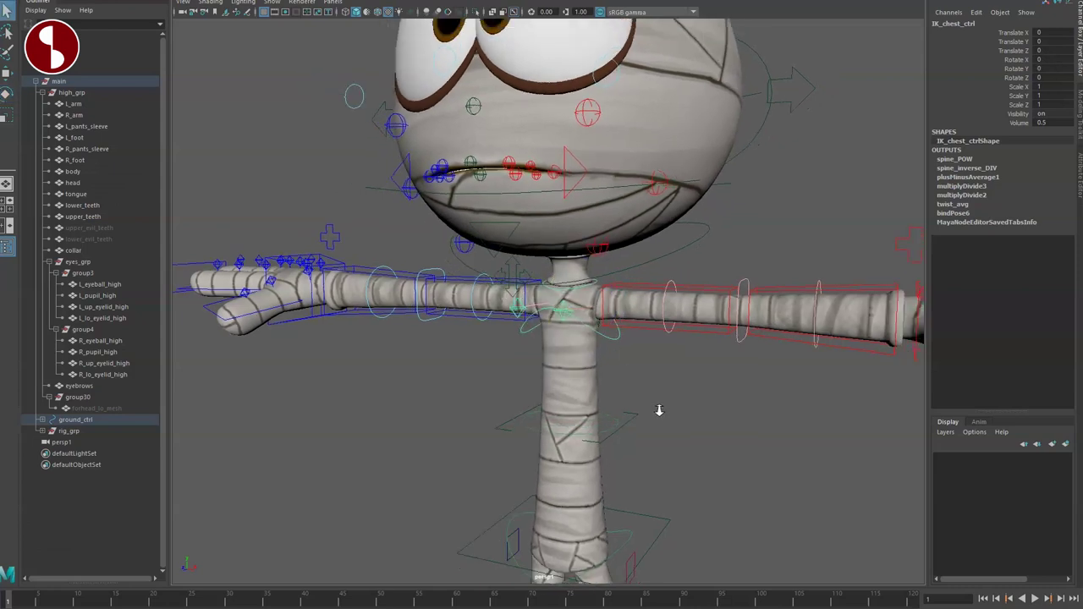
# Examine the character's torso and arms from several distances and angles.
pyautogui.scroll(-5, 626, 408)
pyautogui.keyDown('alt'); pyautogui.moveTo(626, 406); pyautogui.dragTo(643, 352); pyautogui.keyUp('alt')
pyautogui.keyDown('alt'); pyautogui.moveTo(518, 330); pyautogui.dragTo(567, 364, button='middle'); pyautogui.keyUp('alt')
pyautogui.scroll(-4, 516, 375)
pyautogui.keyDown('alt'); pyautogui.moveTo(514, 375); pyautogui.dragTo(469, 364); pyautogui.keyUp('alt')
pyautogui.keyDown('alt'); pyautogui.moveTo(525, 364); pyautogui.dragTo(483, 317, button='middle'); pyautogui.keyUp('alt')
pyautogui.keyDown('alt'); pyautogui.moveTo(483, 316); pyautogui.dragTo(558, 361); pyautogui.keyUp('alt')
pyautogui.scroll(2, 559, 360)
pyautogui.keyDown('alt'); pyautogui.moveTo(559, 361); pyautogui.dragTo(542, 373, button='middle'); pyautogui.keyUp('alt')
pyautogui.scroll(3, 542, 373)
pyautogui.scroll(1, 542, 373)
# Test the rotation of a control on the upper body.
pyautogui.keyDown('alt'); pyautogui.moveTo(549, 312); pyautogui.dragTo(614, 414, button='middle'); pyautogui.keyUp('alt')
pyautogui.click(627, 376)
pyautogui.press('e')
pyautogui.moveTo(618, 370); pyautogui.dragTo(634, 385)
pyautogui.press('q')
pyautogui.press('q')
# Select another upper-body control and rotate it to test the deformation.
pyautogui.keyDown('alt'); pyautogui.moveTo(641, 414); pyautogui.dragTo(724, 431); pyautogui.keyUp('alt')
pyautogui.keyDown('alt'); pyautogui.moveTo(724, 431); pyautogui.dragTo(651, 436, button='middle'); pyautogui.keyUp('alt')
pyautogui.keyDown('alt'); pyautogui.moveTo(651, 436); pyautogui.dragTo(643, 444); pyautogui.keyUp('alt')
pyautogui.press('e')
pyautogui.keyDown('alt'); pyautogui.moveTo(563, 385); pyautogui.dragTo(566, 356); pyautogui.keyUp('alt')
pyautogui.click(555, 361)
pyautogui.click(552, 350)
pyautogui.press('e')
pyautogui.moveTo(576, 309); pyautogui.dragTo(584, 356)
# Rotate the IK mid-spine control to 16.469 on the Y axis.
pyautogui.keyDown('alt'); pyautogui.moveTo(475, 403); pyautogui.dragTo(458, 394); pyautogui.keyUp('alt')
pyautogui.click(464, 423)
pyautogui.moveTo(494, 422)
pyautogui.mouseDown()
pyautogui.moveTo(458, 426)
pyautogui.moveTo(501, 429)
pyautogui.mouseUp()
pyautogui.keyDown('alt'); pyautogui.moveTo(588, 426); pyautogui.dragTo(673, 395); pyautogui.keyUp('alt')
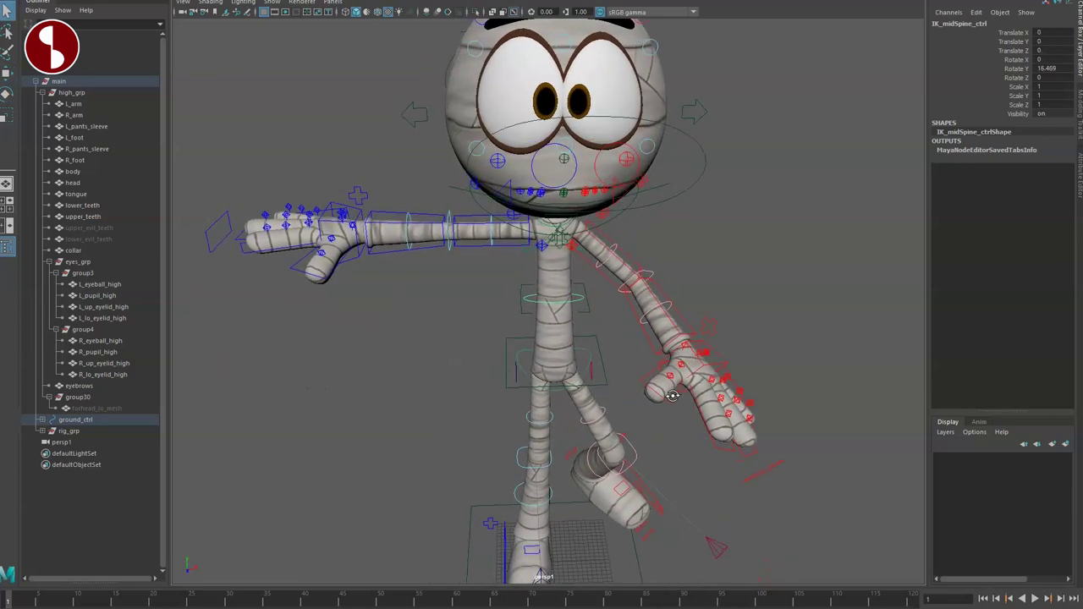
# Adjust the first attribute of the cross-shaped control near the left wrist.
pyautogui.click(710, 347)
pyautogui.click(706, 329)
pyautogui.click(1009, 33)
pyautogui.moveTo(726, 142); pyautogui.dragTo(879, 149, button='middle')
pyautogui.press('q')
# Try adjusting the controls around the left arm and hand, and undo each change.
pyautogui.keyDown('alt'); pyautogui.moveTo(789, 280); pyautogui.dragTo(794, 356); pyautogui.keyUp('alt')
pyautogui.click(716, 298)
pyautogui.click(712, 293)
pyautogui.hotkey('ctrl', 'z')
pyautogui.press('q')
pyautogui.moveTo(876, 308)
pyautogui.mouseDown()
pyautogui.moveTo(876, 208)
pyautogui.moveTo(853, 338)
pyautogui.moveTo(920, 525)
pyautogui.moveTo(878, 398)
pyautogui.mouseUp()
pyautogui.hotkey('ctrl', 'z')
# Select the left hand's fingers control to access its hand pose and curl attributes.
pyautogui.keyDown('alt'); pyautogui.moveTo(699, 377); pyautogui.dragTo(686, 341); pyautogui.keyUp('alt')
pyautogui.keyDown('alt'); pyautogui.moveTo(686, 341); pyautogui.dragTo(799, 434, button='right'); pyautogui.keyUp('alt')
pyautogui.moveTo(800, 433)
pyautogui.keyDown('alt'); pyautogui.mouseDown(button='middle')
pyautogui.moveTo(718, 428)
pyautogui.moveTo(590, 350)
pyautogui.mouseUp(button='middle'); pyautogui.keyUp('alt')
pyautogui.click(599, 143)
pyautogui.keyDown('alt'); pyautogui.moveTo(600, 143); pyautogui.dragTo(629, 227); pyautogui.keyUp('alt')
pyautogui.click(643, 296)
pyautogui.click(621, 371)
pyautogui.keyDown('alt'); pyautogui.moveTo(615, 371); pyautogui.dragTo(784, 358); pyautogui.keyUp('alt')
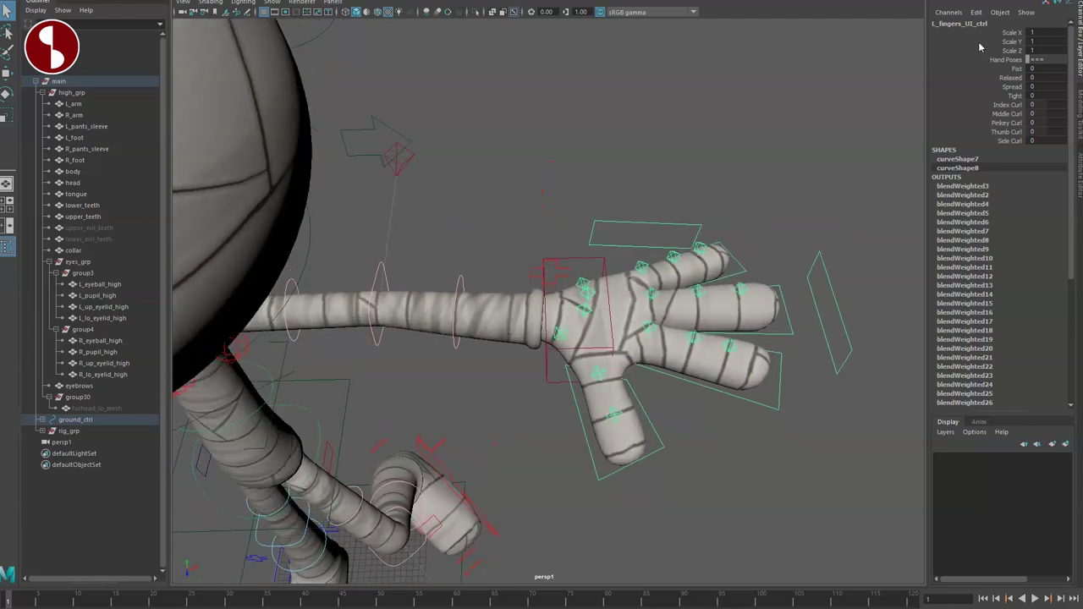
# Try several hand pose attributes of the left fingers control, and undo each change.
pyautogui.moveTo(823, 100); pyautogui.dragTo(854, 125, button='middle')
pyautogui.hotkey('ctrl', 'z')
pyautogui.hotkey('ctrl', 'z')
pyautogui.keyDown('alt'); pyautogui.moveTo(846, 229); pyautogui.dragTo(782, 171); pyautogui.keyUp('alt')
pyautogui.moveTo(781, 172); pyautogui.dragTo(858, 195, button='middle')
pyautogui.moveTo(782, 195)
pyautogui.keyDown('alt'); pyautogui.mouseDown()
pyautogui.moveTo(747, 183)
pyautogui.moveTo(786, 182)
pyautogui.mouseUp(); pyautogui.keyUp('alt')
pyautogui.hotkey('ctrl', 'z')
pyautogui.moveTo(835, 76); pyautogui.dragTo(884, 100, button='middle')
pyautogui.keyDown('alt'); pyautogui.moveTo(791, 177); pyautogui.dragTo(841, 205); pyautogui.keyUp('alt')
pyautogui.hotkey('ctrl', 'z')
# Try the Tight pose and the finger curl attributes of the left hand, and undo each change.
pyautogui.click(1010, 97)
pyautogui.moveTo(863, 118); pyautogui.dragTo(924, 133, button='middle')
pyautogui.hotkey('ctrl', 'z')
pyautogui.moveTo(825, 124); pyautogui.dragTo(872, 131, button='middle')
pyautogui.hotkey('ctrl', 'z')
pyautogui.click(976, 116)
pyautogui.hotkey('ctrl', 'z')
pyautogui.moveTo(679, 133); pyautogui.dragTo(723, 140, button='middle')
pyautogui.keyDown('alt'); pyautogui.moveTo(730, 254); pyautogui.dragTo(702, 227); pyautogui.keyUp('alt')
pyautogui.hotkey('ctrl', 'z')
# Test the individual controls on the left index finger.
pyautogui.click(713, 239)
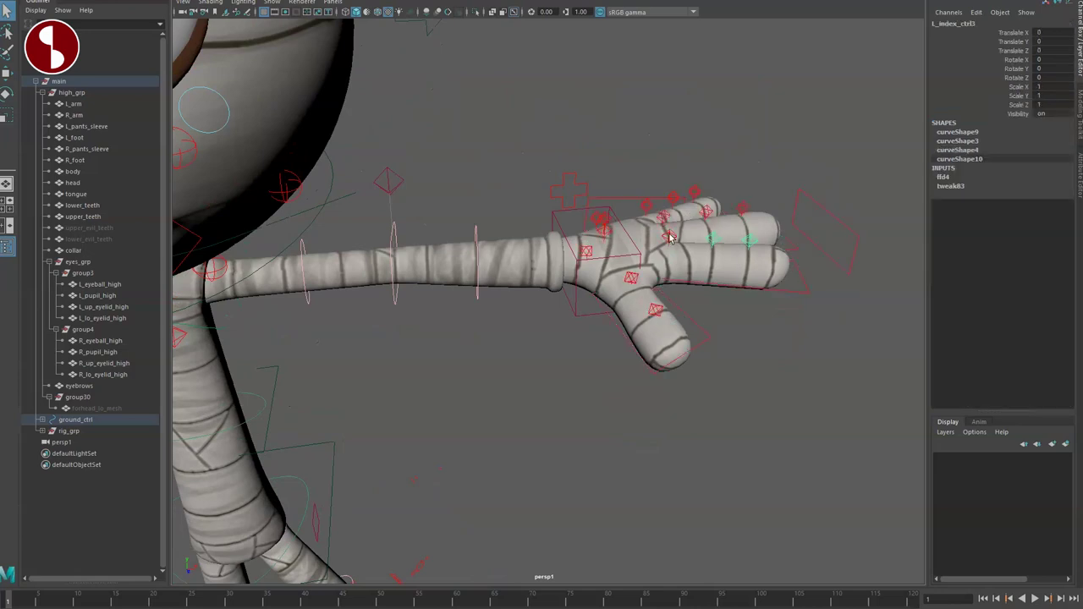
pyautogui.moveTo(723, 227); pyautogui.dragTo(731, 226)
pyautogui.press('q')
pyautogui.click(858, 235)
# Move the circular bend controls along the left arm upward to curve the arm.
pyautogui.keyDown('alt'); pyautogui.moveTo(475, 319); pyautogui.dragTo(546, 322, button='middle'); pyautogui.keyUp('alt')
pyautogui.keyDown('alt'); pyautogui.moveTo(545, 320); pyautogui.dragTo(631, 335); pyautogui.keyUp('alt')
pyautogui.click(560, 292)
pyautogui.moveTo(560, 292); pyautogui.dragTo(554, 229)
pyautogui.press('w')
pyautogui.moveTo(473, 249); pyautogui.dragTo(467, 218)
pyautogui.press('q')
# Try moving the left hand downward with its wrist control, and undo the move.
pyautogui.scroll(-5, 580, 328)
pyautogui.keyDown('alt'); pyautogui.moveTo(581, 327); pyautogui.dragTo(676, 366); pyautogui.keyUp('alt')
pyautogui.moveTo(671, 316); pyautogui.dragTo(646, 370)
pyautogui.hotkey('ctrl', 'z')
# Try lowering and repositioning the left hand with the IK wrist control to test how the curved arm responds.
pyautogui.click(670, 271)
pyautogui.press('e')
pyautogui.click(671, 338)
pyautogui.press('w')
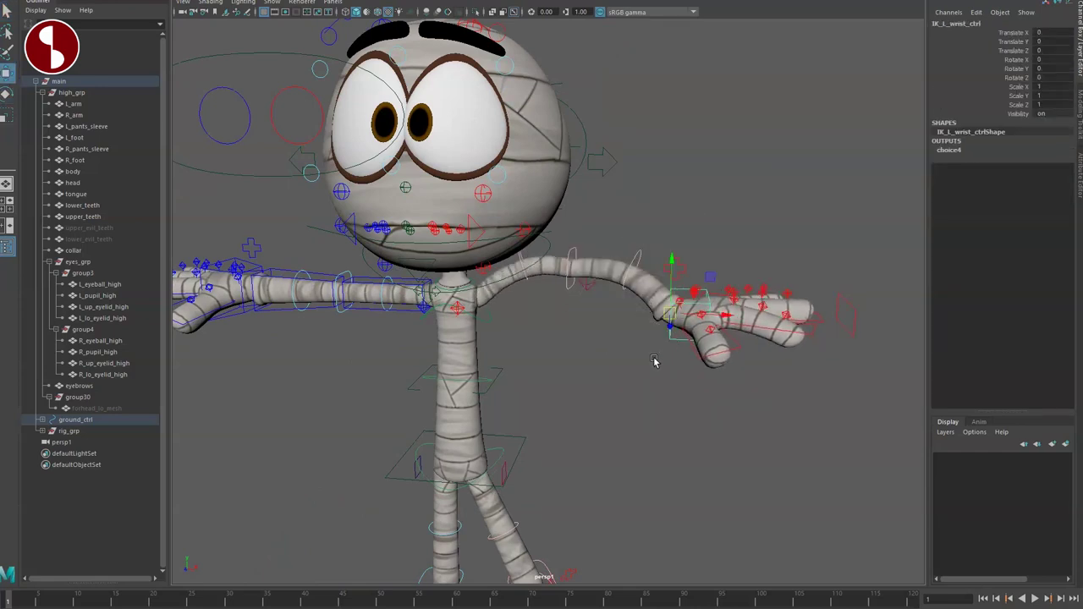
pyautogui.keyDown('alt'); pyautogui.moveTo(655, 361); pyautogui.dragTo(546, 367); pyautogui.keyUp('alt')
pyautogui.moveTo(520, 416); pyautogui.dragTo(582, 384)
pyautogui.press('w')
pyautogui.press('q')
pyautogui.keyDown('alt'); pyautogui.moveTo(587, 440); pyautogui.dragTo(546, 391); pyautogui.keyUp('alt')
pyautogui.moveTo(605, 311); pyautogui.dragTo(618, 345)
pyautogui.press('q')
pyautogui.keyDown('alt'); pyautogui.moveTo(592, 387); pyautogui.dragTo(656, 389); pyautogui.keyUp('alt')
pyautogui.moveTo(727, 302); pyautogui.dragTo(727, 349)
pyautogui.press('q')
# Switch the left arm from IK to FK.
pyautogui.keyDown('alt'); pyautogui.moveTo(665, 380); pyautogui.dragTo(612, 390); pyautogui.keyUp('alt')
pyautogui.click(668, 361)
pyautogui.press('q')
pyautogui.click(665, 358)
pyautogui.moveTo(689, 363)
pyautogui.mouseDown()
pyautogui.moveTo(720, 339)
pyautogui.moveTo(688, 366)
pyautogui.mouseUp()
pyautogui.press('q')
pyautogui.click(725, 316)
pyautogui.moveTo(828, 147); pyautogui.dragTo(622, 150, button='middle')
pyautogui.keyDown('alt'); pyautogui.moveTo(653, 366); pyautogui.dragTo(694, 339); pyautogui.keyUp('alt')
# Move the left elbow bend control closer to the arm's FK elbow joint.
pyautogui.click(664, 323)
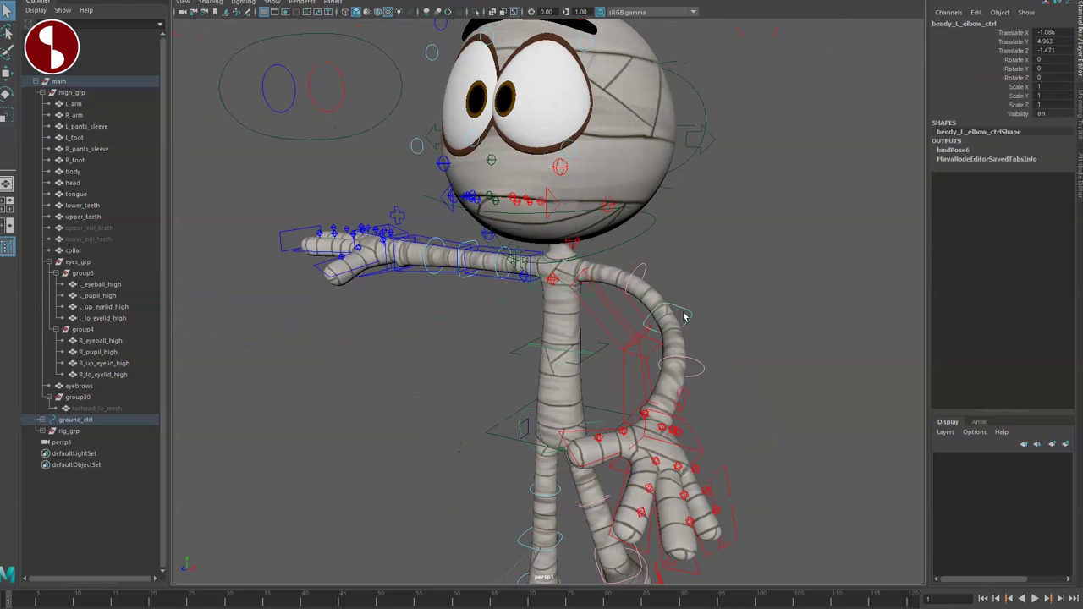
pyautogui.press('w')
pyautogui.moveTo(665, 322); pyautogui.dragTo(633, 294, button='middle')
pyautogui.keyDown('alt'); pyautogui.moveTo(560, 338); pyautogui.dragTo(596, 309); pyautogui.keyUp('alt')
pyautogui.click(617, 312)
pyautogui.click(620, 306)
# Select the left FK shoulder control and try the torso controls to test how the arm follows the chest.
pyautogui.click(695, 342)
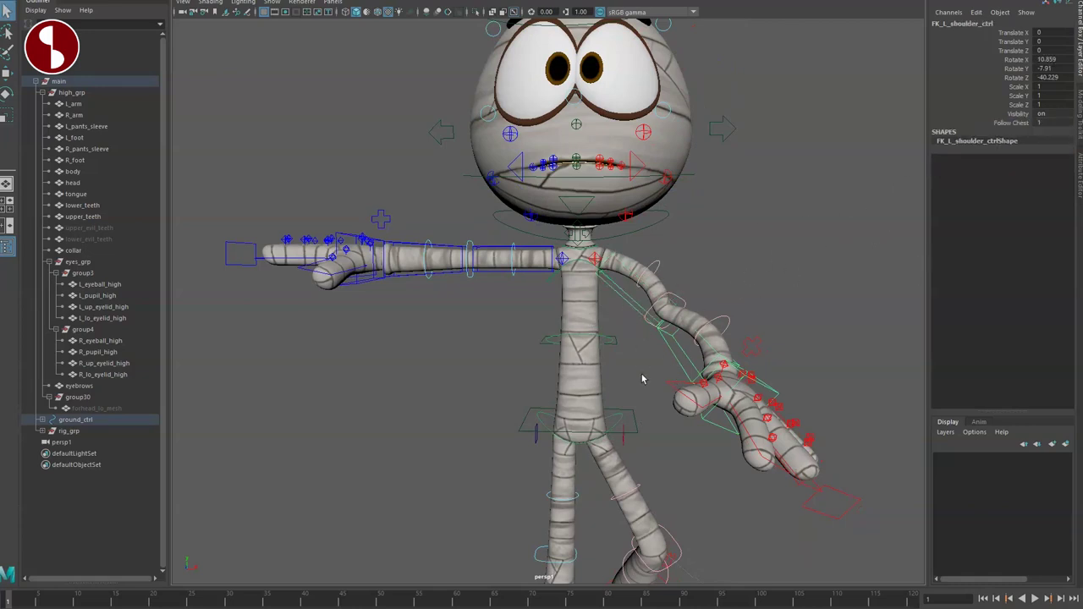
pyautogui.click(617, 422)
pyautogui.moveTo(573, 379); pyautogui.dragTo(606, 369)
pyautogui.click(603, 373)
pyautogui.click(592, 362)
pyautogui.click(611, 359)
pyautogui.click(591, 362)
pyautogui.moveTo(579, 345)
pyautogui.mouseDown()
pyautogui.moveTo(580, 367)
pyautogui.moveTo(580, 296)
pyautogui.moveTo(579, 330)
pyautogui.mouseUp()
# Try moving a body control a large distance, and undo the move.
pyautogui.keyDown('alt'); pyautogui.moveTo(478, 332); pyautogui.dragTo(520, 341); pyautogui.keyUp('alt')
pyautogui.keyDown('alt'); pyautogui.moveTo(519, 341); pyautogui.dragTo(480, 399, button='right'); pyautogui.keyUp('alt')
pyautogui.keyDown('alt'); pyautogui.moveTo(540, 381); pyautogui.dragTo(639, 380); pyautogui.keyUp('alt')
pyautogui.keyDown('alt'); pyautogui.moveTo(639, 380); pyautogui.dragTo(619, 200, button='middle'); pyautogui.keyUp('alt')
pyautogui.keyDown('alt'); pyautogui.moveTo(620, 199); pyautogui.dragTo(597, 383); pyautogui.keyUp('alt')
pyautogui.click(597, 540)
pyautogui.keyDown('alt'); pyautogui.moveTo(596, 539); pyautogui.dragTo(580, 555); pyautogui.keyUp('alt')
pyautogui.click(580, 573)
pyautogui.keyDown('alt'); pyautogui.moveTo(664, 364); pyautogui.dragTo(590, 355); pyautogui.keyUp('alt')
pyautogui.keyDown('alt'); pyautogui.moveTo(575, 257); pyautogui.dragTo(556, 312, button='middle'); pyautogui.keyUp('alt')
pyautogui.scroll(2, 558, 311)
pyautogui.keyDown('alt'); pyautogui.moveTo(544, 314); pyautogui.dragTo(554, 338); pyautogui.keyUp('alt')
pyautogui.keyDown('alt'); pyautogui.moveTo(584, 331); pyautogui.dragTo(557, 362, button='middle'); pyautogui.keyUp('alt')
pyautogui.scroll(4, 558, 362)
pyautogui.click(561, 361)
pyautogui.moveTo(498, 506); pyautogui.dragTo(588, 283)
pyautogui.hotkey('ctrl', 'z')
# Try both moving and rotating another rig control, and undo each change.
pyautogui.press('q')
pyautogui.click(494, 310)
pyautogui.press('w')
pyautogui.moveTo(628, 220); pyautogui.dragTo(636, 246)
pyautogui.hotkey('ctrl', 'z')
pyautogui.press('e')
pyautogui.moveTo(666, 190); pyautogui.dragTo(672, 216)
pyautogui.hotkey('ctrl', 'z')
pyautogui.press('q')
# Try rotating a rig control up close, and undo the rotation.
pyautogui.keyDown('alt'); pyautogui.moveTo(550, 283); pyautogui.dragTo(597, 257); pyautogui.keyUp('alt')
pyautogui.keyDown('alt'); pyautogui.moveTo(597, 257); pyautogui.dragTo(484, 339, button='middle'); pyautogui.keyUp('alt')
pyautogui.keyDown('alt'); pyautogui.moveTo(484, 338); pyautogui.dragTo(574, 340, button='right'); pyautogui.keyUp('alt')
pyautogui.click(554, 357)
pyautogui.keyDown('alt'); pyautogui.moveTo(554, 361); pyautogui.dragTo(574, 290); pyautogui.keyUp('alt')
pyautogui.keyDown('alt'); pyautogui.moveTo(574, 290); pyautogui.dragTo(512, 364, button='middle'); pyautogui.keyUp('alt')
pyautogui.keyDown('alt'); pyautogui.moveTo(513, 364); pyautogui.dragTo(548, 375, button='right'); pyautogui.keyUp('alt')
pyautogui.keyDown('alt'); pyautogui.moveTo(553, 354); pyautogui.dragTo(564, 365, button='middle'); pyautogui.keyUp('alt')
pyautogui.press('e')
pyautogui.moveTo(606, 299); pyautogui.dragTo(633, 317)
pyautogui.keyDown('alt'); pyautogui.moveTo(633, 316); pyautogui.dragTo(463, 219, button='right'); pyautogui.keyUp('alt')
pyautogui.moveTo(596, 271); pyautogui.dragTo(582, 328)
pyautogui.hotkey('ctrl', 'z')
# Try adjusting one more rig control, and undo the series of recent test changes.
pyautogui.keyDown('alt'); pyautogui.moveTo(508, 374); pyautogui.dragTo(554, 376); pyautogui.keyUp('alt')
pyautogui.click(525, 435)
pyautogui.click(525, 434)
pyautogui.click(577, 296)
pyautogui.click(522, 306)
pyautogui.keyDown('alt'); pyautogui.moveTo(550, 379); pyautogui.dragTo(558, 401); pyautogui.keyUp('alt')
pyautogui.keyDown('alt'); pyautogui.moveTo(559, 401); pyautogui.dragTo(597, 391, button='right'); pyautogui.keyUp('alt')
pyautogui.keyDown('alt'); pyautogui.moveTo(597, 392); pyautogui.dragTo(596, 352); pyautogui.keyUp('alt')
pyautogui.click(664, 404)
pyautogui.moveTo(677, 263)
pyautogui.mouseDown(button='middle')
pyautogui.moveTo(713, 274)
pyautogui.moveTo(648, 261)
pyautogui.moveTo(671, 276)
pyautogui.moveTo(661, 277)
pyautogui.mouseUp(button='middle')
pyautogui.hotkey('ctrl', 'z')
pyautogui.hotkey('ctrl', 'z')
pyautogui.hotkey('ctrl', 'z')
pyautogui.hotkey('ctrl', 'z')
pyautogui.hotkey('ctrl', 'z')
pyautogui.hotkey('ctrl', 'z')
pyautogui.hotkey('ctrl', 'z')
pyautogui.hotkey('ctrl', 'z')
pyautogui.hotkey('ctrl', 'z')
pyautogui.keyDown('alt'); pyautogui.moveTo(551, 377); pyautogui.dragTo(508, 341, button='right'); pyautogui.keyUp('alt')
pyautogui.keyDown('alt'); pyautogui.moveTo(618, 373); pyautogui.dragTo(651, 371); pyautogui.keyUp('alt')
pyautogui.hotkey('ctrl', 'z')
pyautogui.hotkey('ctrl', 'z')
pyautogui.hotkey('ctrl', 'z')
pyautogui.hotkey('ctrl', 'z')
# Repeat the control movement tests, and undo them.
pyautogui.moveTo(675, 292); pyautogui.dragTo(676, 257)
pyautogui.keyDown('alt'); pyautogui.moveTo(695, 336); pyautogui.dragTo(632, 336); pyautogui.keyUp('alt')
pyautogui.hotkey('ctrl', 'z')
pyautogui.hotkey('ctrl', 'z')
pyautogui.hotkey('ctrl', 'z')
pyautogui.hotkey('ctrl', 'z')
pyautogui.hotkey('ctrl', 'z')
pyautogui.moveTo(523, 303); pyautogui.dragTo(632, 362)
pyautogui.hotkey('ctrl', 'z')
# Change the head control's Head Space option, test it by rotating the torso control, and undo the rotation.
pyautogui.click(830, 208)
pyautogui.keyDown('alt'); pyautogui.moveTo(802, 312); pyautogui.dragTo(796, 250); pyautogui.keyUp('alt')
pyautogui.click(1050, 142)
pyautogui.click(616, 347)
pyautogui.click(726, 258)
pyautogui.click(556, 459)
pyautogui.click(551, 449)
pyautogui.press('e')
pyautogui.moveTo(570, 435)
pyautogui.mouseDown()
pyautogui.moveTo(592, 404)
pyautogui.moveTo(571, 473)
pyautogui.moveTo(559, 452)
pyautogui.mouseUp()
pyautogui.keyDown('alt'); pyautogui.moveTo(506, 408); pyautogui.dragTo(587, 434); pyautogui.keyUp('alt')
pyautogui.keyDown('alt'); pyautogui.moveTo(588, 435); pyautogui.dragTo(516, 405, button='middle'); pyautogui.keyUp('alt')
pyautogui.keyDown('alt'); pyautogui.moveTo(563, 407); pyautogui.dragTo(536, 409); pyautogui.keyUp('alt')
pyautogui.hotkey('ctrl', 'z')
# Set the head control's Head Space to Neck, test it by rotating the torso control, and undo the rotation.
pyautogui.click(721, 216)
pyautogui.click(1054, 155)
pyautogui.press('q')
pyautogui.keyDown('alt'); pyautogui.moveTo(499, 451); pyautogui.dragTo(550, 461); pyautogui.keyUp('alt')
pyautogui.click(547, 450)
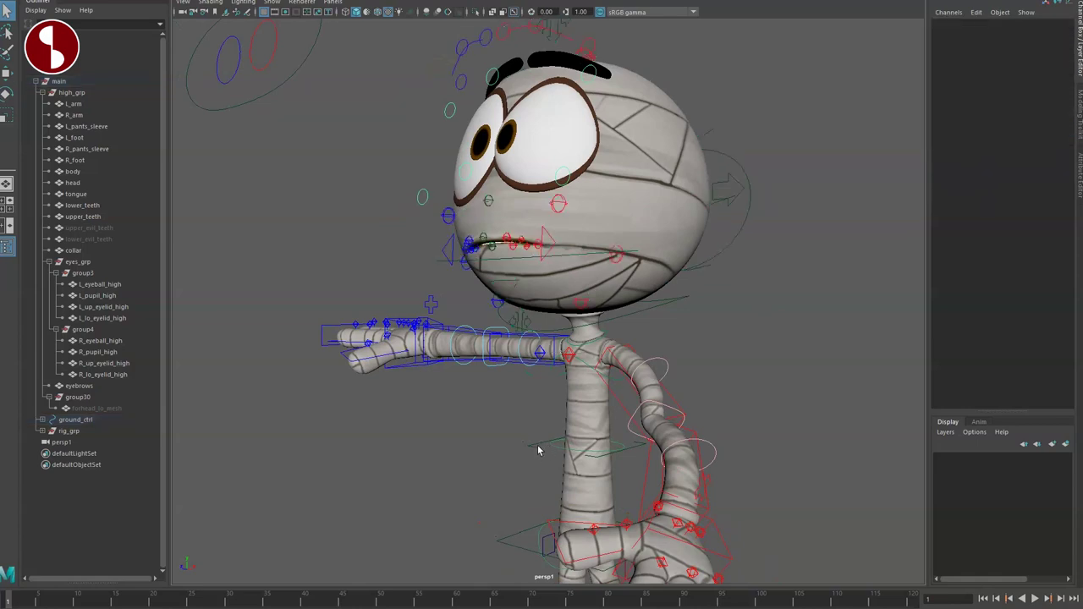
pyautogui.click(532, 461)
pyautogui.moveTo(566, 419)
pyautogui.mouseDown()
pyautogui.moveTo(561, 444)
pyautogui.moveTo(582, 407)
pyautogui.mouseUp()
pyautogui.hotkey('ctrl', 'z')
pyautogui.press('q')
# Try moving one of the controls around the head, and undo the move.
pyautogui.keyDown('alt'); pyautogui.moveTo(599, 386); pyautogui.dragTo(602, 474, button='right'); pyautogui.keyUp('alt')
pyautogui.click(668, 328)
pyautogui.keyDown('alt'); pyautogui.moveTo(624, 370); pyautogui.dragTo(616, 401); pyautogui.keyUp('alt')
pyautogui.click(716, 351)
pyautogui.keyDown('alt'); pyautogui.moveTo(719, 375); pyautogui.dragTo(689, 292); pyautogui.keyUp('alt')
pyautogui.click(773, 203)
pyautogui.moveTo(543, 227); pyautogui.dragTo(552, 176)
pyautogui.hotkey('ctrl', 'z')
# Set the middle head control's Forhead attribute to 10.
pyautogui.keyDown('alt'); pyautogui.moveTo(533, 343); pyautogui.dragTo(580, 343); pyautogui.keyUp('alt')
pyautogui.keyDown('alt'); pyautogui.moveTo(771, 246); pyautogui.dragTo(719, 244); pyautogui.keyUp('alt')
pyautogui.keyDown('alt'); pyautogui.moveTo(719, 244); pyautogui.dragTo(691, 299, button='middle'); pyautogui.keyUp('alt')
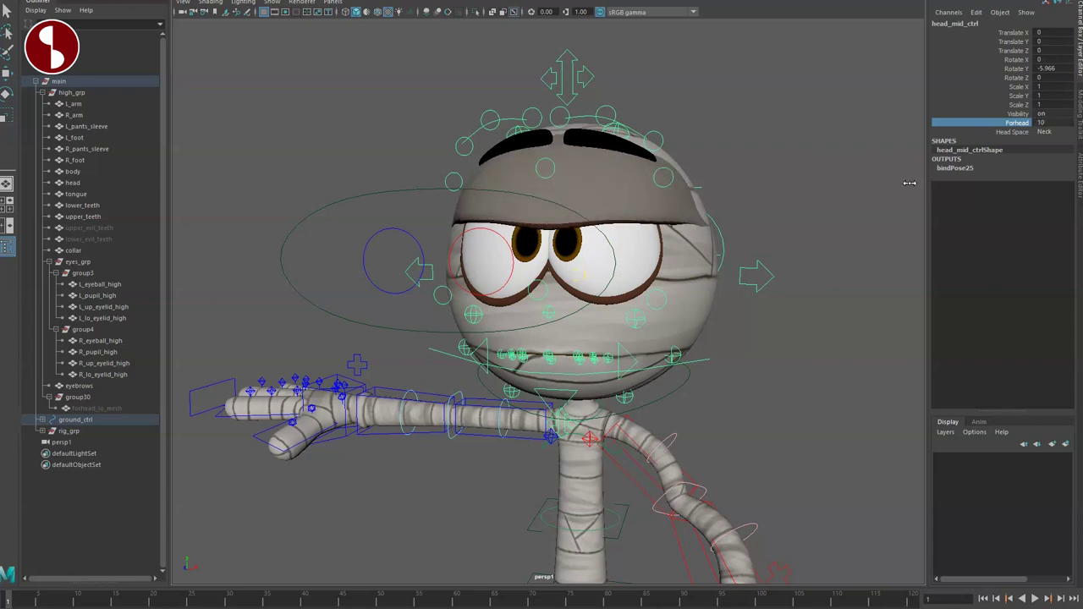
# Select a control on the head and test adjusting it, checking the deformation from several angles.
pyautogui.keyDown('alt'); pyautogui.moveTo(917, 185); pyautogui.dragTo(859, 211); pyautogui.keyUp('alt')
pyautogui.keyDown('alt'); pyautogui.moveTo(747, 266); pyautogui.dragTo(822, 201); pyautogui.keyUp('alt')
pyautogui.keyDown('alt'); pyautogui.moveTo(726, 401); pyautogui.dragTo(671, 313, button='middle'); pyautogui.keyUp('alt')
pyautogui.scroll(4, 609, 356)
pyautogui.click(556, 343)
pyautogui.keyDown('alt'); pyautogui.moveTo(556, 342); pyautogui.dragTo(589, 344); pyautogui.keyUp('alt')
pyautogui.moveTo(559, 305); pyautogui.dragTo(580, 306)
pyautogui.keyDown('alt'); pyautogui.moveTo(588, 373); pyautogui.dragTo(567, 326); pyautogui.keyUp('alt')
pyautogui.press('e')
pyautogui.keyDown('alt'); pyautogui.moveTo(524, 372); pyautogui.dragTo(597, 235); pyautogui.keyUp('alt')
# Select another head control, try adjusting it, and undo the change.
pyautogui.click(639, 370)
pyautogui.keyDown('alt'); pyautogui.moveTo(618, 336); pyautogui.dragTo(582, 345); pyautogui.keyUp('alt')
pyautogui.keyDown('alt'); pyautogui.moveTo(581, 345); pyautogui.dragTo(568, 288, button='right'); pyautogui.keyUp('alt')
pyautogui.moveTo(623, 401); pyautogui.dragTo(521, 278)
pyautogui.moveTo(565, 322); pyautogui.dragTo(590, 351)
pyautogui.hotkey('ctrl', 'z')
# Try rotating a further control on the head, and undo the rotation along with the preceding test changes.
pyautogui.keyDown('alt'); pyautogui.moveTo(570, 314); pyautogui.dragTo(556, 339, button='middle'); pyautogui.keyUp('alt')
pyautogui.keyDown('alt'); pyautogui.moveTo(556, 338); pyautogui.dragTo(612, 379, button='right'); pyautogui.keyUp('alt')
pyautogui.press('q')
pyautogui.moveTo(583, 372)
pyautogui.keyDown('alt'); pyautogui.mouseDown(button='middle')
pyautogui.moveTo(559, 362)
pyautogui.moveTo(595, 360)
pyautogui.mouseUp(button='middle'); pyautogui.keyUp('alt')
pyautogui.scroll(2, 597, 429)
pyautogui.click(534, 394)
pyautogui.click(597, 357)
pyautogui.press('e')
pyautogui.moveTo(607, 353); pyautogui.dragTo(603, 338)
pyautogui.hotkey('ctrl', 'z')
pyautogui.keyDown('alt'); pyautogui.moveTo(609, 380); pyautogui.dragTo(425, 396); pyautogui.keyUp('alt')
pyautogui.hotkey('ctrl', 'z')
pyautogui.hotkey('ctrl', 'z')
# Try adjusting a control at the side of the head, and undo the adjustment.
pyautogui.keyDown('alt'); pyautogui.moveTo(488, 410); pyautogui.dragTo(602, 410); pyautogui.keyUp('alt')
pyautogui.click(748, 369)
pyautogui.keyDown('alt'); pyautogui.moveTo(748, 369); pyautogui.dragTo(672, 310); pyautogui.keyUp('alt')
pyautogui.click(694, 302)
pyautogui.keyDown('alt'); pyautogui.moveTo(694, 302); pyautogui.dragTo(740, 364, button='middle'); pyautogui.keyUp('alt')
pyautogui.keyDown('alt'); pyautogui.moveTo(740, 364); pyautogui.dragTo(728, 330); pyautogui.keyUp('alt')
pyautogui.moveTo(675, 284); pyautogui.dragTo(726, 352)
pyautogui.hotkey('ctrl', 'z')
pyautogui.press('w')
pyautogui.hotkey('ctrl', 'z')
# Test the next controls around the head with small adjustments, and undo the last one.
pyautogui.click(816, 240)
pyautogui.keyDown('alt'); pyautogui.moveTo(817, 240); pyautogui.dragTo(703, 257); pyautogui.keyUp('alt')
pyautogui.click(754, 232)
pyautogui.moveTo(754, 232)
pyautogui.mouseDown()
pyautogui.moveTo(624, 231)
pyautogui.moveTo(743, 215)
pyautogui.mouseUp()
pyautogui.keyDown('alt'); pyautogui.moveTo(718, 158); pyautogui.dragTo(700, 279); pyautogui.keyUp('alt')
pyautogui.moveTo(602, 134); pyautogui.dragTo(599, 140)
pyautogui.hotkey('ctrl', 'z')
# Try moving a face control in two different directions, undoing each move.
pyautogui.keyDown('alt'); pyautogui.moveTo(555, 258); pyautogui.dragTo(611, 279); pyautogui.keyUp('alt')
pyautogui.keyDown('alt'); pyautogui.moveTo(545, 248); pyautogui.dragTo(475, 217); pyautogui.keyUp('alt')
pyautogui.click(487, 233)
pyautogui.press('w')
pyautogui.moveTo(608, 224)
pyautogui.mouseDown()
pyautogui.moveTo(619, 176)
pyautogui.moveTo(617, 209)
pyautogui.mouseUp()
pyautogui.hotkey('ctrl', 'z')
pyautogui.moveTo(710, 233); pyautogui.dragTo(742, 226)
pyautogui.hotkey('ctrl', 'z')
# Select another face control, try shifting it upward, and undo the shift.
pyautogui.press('q')
pyautogui.keyDown('alt'); pyautogui.moveTo(631, 246); pyautogui.dragTo(618, 179); pyautogui.keyUp('alt')
pyautogui.click(629, 157)
pyautogui.click(625, 156)
pyautogui.moveTo(648, 148); pyautogui.dragTo(645, 111)
pyautogui.hotkey('ctrl', 'z')
# Try moving several neighbouring face controls, and undo the whole series of changes.
pyautogui.press('q')
pyautogui.click(609, 153)
pyautogui.moveTo(648, 156); pyautogui.dragTo(695, 90)
pyautogui.moveTo(698, 187); pyautogui.dragTo(733, 174)
pyautogui.keyDown('alt'); pyautogui.moveTo(605, 252); pyautogui.dragTo(638, 282); pyautogui.keyUp('alt')
pyautogui.click(558, 209)
pyautogui.press('w')
pyautogui.keyDown('alt'); pyautogui.moveTo(559, 209); pyautogui.dragTo(509, 133); pyautogui.keyUp('alt')
pyautogui.click(652, 191)
pyautogui.press('q')
pyautogui.moveTo(592, 247)
pyautogui.keyDown('alt'); pyautogui.mouseDown()
pyautogui.moveTo(700, 259)
pyautogui.moveTo(594, 262)
pyautogui.mouseUp(); pyautogui.keyUp('alt')
pyautogui.hotkey('ctrl', 'z')
pyautogui.hotkey('ctrl', 'z')
pyautogui.hotkey('ctrl', 'z')
pyautogui.hotkey('ctrl', 'z')
pyautogui.hotkey('ctrl', 'z')
# Test moving the face control sideways and vertically, and undo the moves.
pyautogui.moveTo(579, 154); pyautogui.dragTo(616, 147)
pyautogui.keyDown('alt'); pyautogui.moveTo(611, 212); pyautogui.dragTo(630, 201, button='middle'); pyautogui.keyUp('alt')
pyautogui.press('w')
pyautogui.moveTo(621, 149); pyautogui.dragTo(622, 192, button='middle')
pyautogui.moveTo(622, 191); pyautogui.dragTo(606, 146)
pyautogui.moveTo(616, 149); pyautogui.dragTo(616, 147)
pyautogui.hotkey('ctrl', 'z')
pyautogui.hotkey('ctrl', 'z')
# Select a control on the face, try moving it straight up, and undo the move.
pyautogui.keyDown('alt'); pyautogui.moveTo(517, 355); pyautogui.dragTo(495, 232, button='middle'); pyautogui.keyUp('alt')
pyautogui.moveTo(509, 357)
pyautogui.keyDown('alt'); pyautogui.mouseDown()
pyautogui.moveTo(602, 372)
pyautogui.moveTo(619, 346)
pyautogui.moveTo(514, 359)
pyautogui.mouseUp(); pyautogui.keyUp('alt')
pyautogui.keyDown('alt'); pyautogui.moveTo(514, 358); pyautogui.dragTo(554, 398, button='right'); pyautogui.keyUp('alt')
pyautogui.keyDown('alt'); pyautogui.moveTo(554, 397); pyautogui.dragTo(711, 349); pyautogui.keyUp('alt')
pyautogui.click(737, 289)
pyautogui.keyDown('alt'); pyautogui.moveTo(737, 291); pyautogui.dragTo(644, 343); pyautogui.keyUp('alt')
pyautogui.press('e')
pyautogui.keyDown('alt'); pyautogui.moveTo(643, 343); pyautogui.dragTo(607, 343, button='right'); pyautogui.keyUp('alt')
pyautogui.keyDown('alt'); pyautogui.moveTo(607, 343); pyautogui.dragTo(581, 311); pyautogui.keyUp('alt')
pyautogui.keyDown('alt'); pyautogui.moveTo(633, 331); pyautogui.dragTo(598, 339, button='right'); pyautogui.keyUp('alt')
pyautogui.keyDown('alt'); pyautogui.moveTo(597, 338); pyautogui.dragTo(578, 309); pyautogui.keyUp('alt')
pyautogui.press('e')
pyautogui.keyDown('alt'); pyautogui.moveTo(734, 302); pyautogui.dragTo(723, 347); pyautogui.keyUp('alt')
pyautogui.click(574, 336)
pyautogui.press('w')
pyautogui.moveTo(627, 316); pyautogui.dragTo(627, 266)
pyautogui.hotkey('ctrl', 'z')
# Test the control at the side of the face, and undo the changes.
pyautogui.press('q')
pyautogui.keyDown('alt'); pyautogui.moveTo(641, 338); pyautogui.dragTo(593, 338); pyautogui.keyUp('alt')
pyautogui.click(806, 231)
pyautogui.keyDown('alt'); pyautogui.moveTo(782, 267); pyautogui.dragTo(784, 285); pyautogui.keyUp('alt')
pyautogui.moveTo(719, 292); pyautogui.dragTo(648, 345)
pyautogui.hotkey('ctrl', 'z')
pyautogui.hotkey('ctrl', 'z')
# Rotate the jaw control to open the character's mouth.
pyautogui.click(518, 385)
pyautogui.keyDown('alt'); pyautogui.moveTo(553, 387); pyautogui.dragTo(621, 378); pyautogui.keyUp('alt')
pyautogui.press('e')
pyautogui.moveTo(606, 244)
pyautogui.mouseDown()
pyautogui.moveTo(617, 290)
pyautogui.moveTo(631, 285)
pyautogui.moveTo(614, 225)
pyautogui.mouseUp()
pyautogui.keyDown('alt'); pyautogui.moveTo(594, 340); pyautogui.dragTo(619, 350); pyautogui.keyUp('alt')
pyautogui.keyDown('alt'); pyautogui.moveTo(619, 350); pyautogui.dragTo(658, 356, button='right'); pyautogui.keyUp('alt')
pyautogui.press('q')
# Try moving the L_chu_ctrl control down and outward from the jaw, and undo the move.
pyautogui.keyDown('alt'); pyautogui.moveTo(608, 356); pyautogui.dragTo(693, 277); pyautogui.keyUp('alt')
pyautogui.click(589, 318)
pyautogui.click(700, 261)
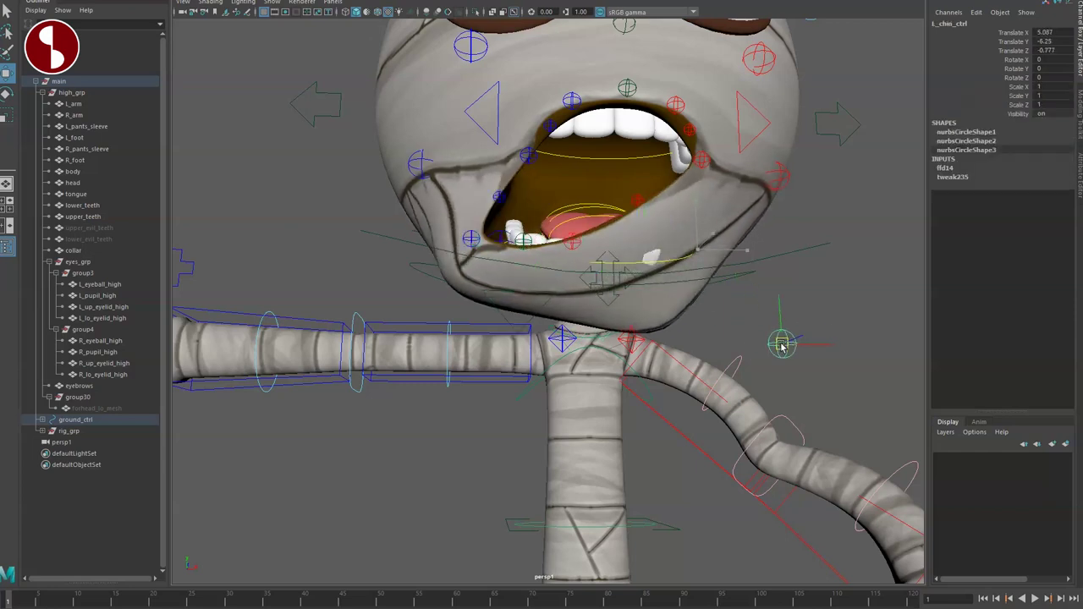
pyautogui.hotkey('ctrl', 'z')
pyautogui.hotkey('ctrl', 'z')
# Undo the remaining test changes made to the controls around the mouth.
pyautogui.moveTo(687, 297)
pyautogui.keyDown('alt'); pyautogui.mouseDown()
pyautogui.moveTo(668, 355)
pyautogui.moveTo(675, 311)
pyautogui.mouseUp(); pyautogui.keyUp('alt')
pyautogui.click(662, 279)
pyautogui.hotkey('ctrl', 'z')
pyautogui.hotkey('ctrl', 'z')
pyautogui.hotkey('ctrl', 'z')
pyautogui.hotkey('ctrl', 'z')
pyautogui.hotkey('ctrl', 'z')
pyautogui.hotkey('ctrl', 'z')
pyautogui.hotkey('ctrl', 'z')
pyautogui.hotkey('ctrl', 'z')
pyautogui.hotkey('ctrl', 'z')
pyautogui.hotkey('ctrl', 'z')
# Try adjusting controls around the open mouth, undoing the first adjustment.
pyautogui.click(596, 248)
pyautogui.moveTo(621, 240)
pyautogui.mouseDown()
pyautogui.moveTo(619, 263)
pyautogui.moveTo(616, 242)
pyautogui.mouseUp()
pyautogui.hotkey('ctrl', 'z')
pyautogui.click(616, 194)
pyautogui.moveTo(583, 177); pyautogui.dragTo(533, 194)
# Test the jaw control's Ooh attribute by changing its value, and undo the change.
pyautogui.press('q')
pyautogui.moveTo(789, 92); pyautogui.dragTo(902, 131, button='middle')
pyautogui.hotkey('ctrl', 'z')
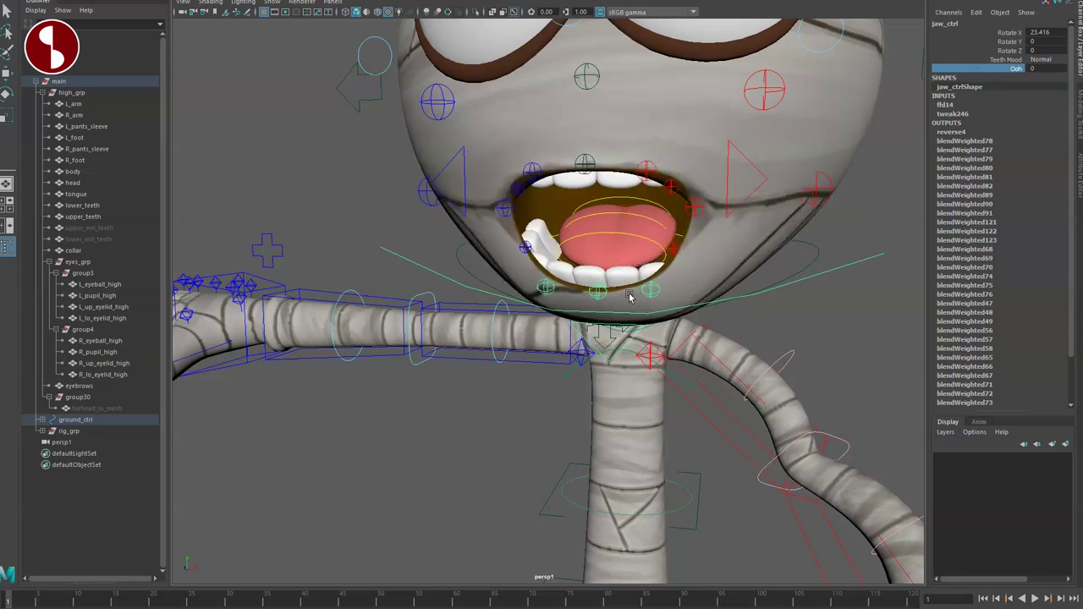
# Test the jaw control by rotating it slightly to change how far the mouth opens.
pyautogui.keyDown('alt'); pyautogui.moveTo(628, 297); pyautogui.dragTo(696, 315); pyautogui.keyUp('alt')
pyautogui.click(742, 237)
pyautogui.keyDown('alt'); pyautogui.moveTo(742, 237); pyautogui.dragTo(747, 283); pyautogui.keyUp('alt')
pyautogui.click(744, 352)
pyautogui.click(746, 351)
pyautogui.click(789, 331)
pyautogui.press('e')
pyautogui.moveTo(626, 315)
pyautogui.mouseDown()
pyautogui.moveTo(630, 295)
pyautogui.moveTo(635, 315)
pyautogui.mouseUp()
pyautogui.press('q')
pyautogui.click(844, 324)
pyautogui.moveTo(626, 193); pyautogui.dragTo(630, 180)
pyautogui.press('q')
# Try moving two of the red controls beside the mouth outward and down, undoing each move.
pyautogui.keyDown('alt'); pyautogui.moveTo(679, 324); pyautogui.dragTo(712, 326); pyautogui.keyUp('alt')
pyautogui.click(836, 248)
pyautogui.press('w')
pyautogui.click(799, 158)
pyautogui.click(797, 154)
pyautogui.moveTo(798, 154); pyautogui.dragTo(847, 194)
pyautogui.hotkey('ctrl', 'z')
pyautogui.click(867, 118)
pyautogui.click(866, 117)
pyautogui.moveTo(853, 96); pyautogui.dragTo(889, 191)
pyautogui.hotkey('ctrl', 'z')
# Try moving controls around the mouth, pulling one on the blue side outward, and undo that move.
pyautogui.click(622, 142)
pyautogui.click(615, 151)
pyautogui.moveTo(602, 155); pyautogui.dragTo(646, 153)
pyautogui.moveTo(454, 161); pyautogui.dragTo(345, 160)
pyautogui.hotkey('ctrl', 'z')
# Try pulling two blue controls at the side of the face outward, undoing each move.
pyautogui.click(420, 259)
pyautogui.click(428, 254)
pyautogui.moveTo(436, 247); pyautogui.dragTo(353, 235)
pyautogui.hotkey('ctrl', 'z')
pyautogui.click(466, 264)
pyautogui.moveTo(463, 243); pyautogui.dragTo(285, 229)
pyautogui.hotkey('ctrl', 'z')
pyautogui.moveTo(462, 244)
pyautogui.mouseDown()
pyautogui.moveTo(426, 237)
pyautogui.moveTo(466, 243)
pyautogui.mouseUp()
# Try moving several facial controls freehand from a closer view, and undo the three moves.
pyautogui.keyDown('alt'); pyautogui.moveTo(512, 302); pyautogui.dragTo(559, 358, button='right'); pyautogui.keyUp('alt')
pyautogui.keyDown('alt'); pyautogui.moveTo(559, 358); pyautogui.dragTo(528, 368); pyautogui.keyUp('alt')
pyautogui.click(477, 300)
pyautogui.keyDown('alt'); pyautogui.moveTo(477, 303); pyautogui.dragTo(488, 318); pyautogui.keyUp('alt')
pyautogui.moveTo(490, 279); pyautogui.dragTo(442, 242)
pyautogui.moveTo(548, 245); pyautogui.dragTo(551, 194)
pyautogui.moveTo(633, 235); pyautogui.dragTo(651, 186)
pyautogui.keyDown('alt'); pyautogui.moveTo(625, 311); pyautogui.dragTo(635, 302); pyautogui.keyUp('alt')
pyautogui.keyDown('alt'); pyautogui.moveTo(636, 302); pyautogui.dragTo(591, 278, button='right'); pyautogui.keyUp('alt')
pyautogui.click(532, 219)
pyautogui.keyDown('alt'); pyautogui.moveTo(589, 237); pyautogui.dragTo(634, 367); pyautogui.keyUp('alt')
pyautogui.hotkey('ctrl', 'z')
pyautogui.hotkey('ctrl', 'z')
pyautogui.hotkey('ctrl', 'z')
# Try pulling a facial control diagonally down and away from the face, and undo the change.
pyautogui.keyDown('alt'); pyautogui.moveTo(645, 370); pyautogui.dragTo(645, 330); pyautogui.keyUp('alt')
pyautogui.press('w')
pyautogui.moveTo(648, 267); pyautogui.dragTo(546, 378)
pyautogui.press('q')
pyautogui.moveTo(798, 253); pyautogui.dragTo(888, 280)
pyautogui.click(870, 225)
pyautogui.press('w')
pyautogui.hotkey('ctrl', 'z')
# Try moving the combined eye aim control and a single eye's aim control sideways, undoing each move.
pyautogui.press('q')
pyautogui.keyDown('alt'); pyautogui.moveTo(722, 344); pyautogui.dragTo(663, 383); pyautogui.keyUp('alt')
pyautogui.click(663, 381)
pyautogui.keyDown('alt'); pyautogui.moveTo(679, 418); pyautogui.dragTo(671, 379); pyautogui.keyUp('alt')
pyautogui.keyDown('alt'); pyautogui.moveTo(628, 315); pyautogui.dragTo(667, 376, button='middle'); pyautogui.keyUp('alt')
pyautogui.keyDown('alt'); pyautogui.moveTo(667, 376); pyautogui.dragTo(437, 307, button='right'); pyautogui.keyUp('alt')
pyautogui.keyDown('alt'); pyautogui.moveTo(473, 273); pyautogui.dragTo(544, 272); pyautogui.keyUp('alt')
pyautogui.keyDown('alt'); pyautogui.moveTo(546, 266); pyautogui.dragTo(546, 360, button='middle'); pyautogui.keyUp('alt')
pyautogui.keyDown('alt'); pyautogui.moveTo(546, 359); pyautogui.dragTo(491, 373); pyautogui.keyUp('alt')
pyautogui.keyDown('alt'); pyautogui.moveTo(491, 372); pyautogui.dragTo(584, 313, button='middle'); pyautogui.keyUp('alt')
pyautogui.keyDown('alt'); pyautogui.moveTo(584, 313); pyautogui.dragTo(606, 267); pyautogui.keyUp('alt')
pyautogui.click(465, 276)
pyautogui.press('w')
pyautogui.moveTo(525, 290); pyautogui.dragTo(440, 289)
pyautogui.hotkey('ctrl', 'z')
pyautogui.click(484, 310)
pyautogui.moveTo(484, 296); pyautogui.dragTo(519, 309)
pyautogui.hotkey('ctrl', 'z')
# Set the R_eye_aim_ctrl control's Upper Eyelid to 5 and Lower Eyelid to 3.9.
pyautogui.keyDown('alt'); pyautogui.moveTo(558, 374); pyautogui.dragTo(532, 368); pyautogui.keyUp('alt')
pyautogui.keyDown('alt'); pyautogui.moveTo(531, 368); pyautogui.dragTo(586, 406, button='right'); pyautogui.keyUp('alt')
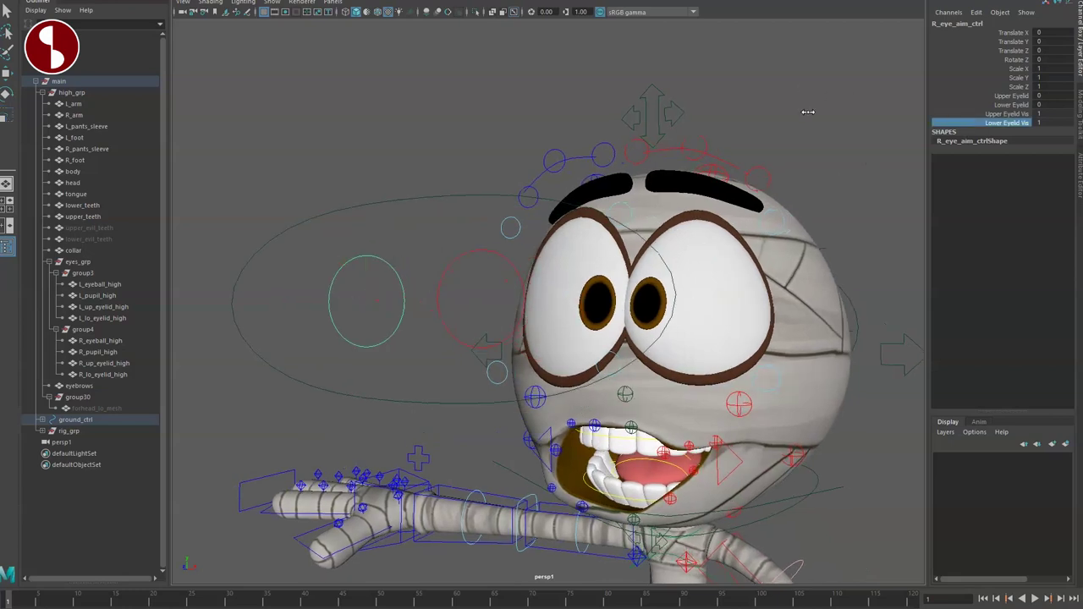
pyautogui.moveTo(812, 85); pyautogui.dragTo(916, 85, button='middle')
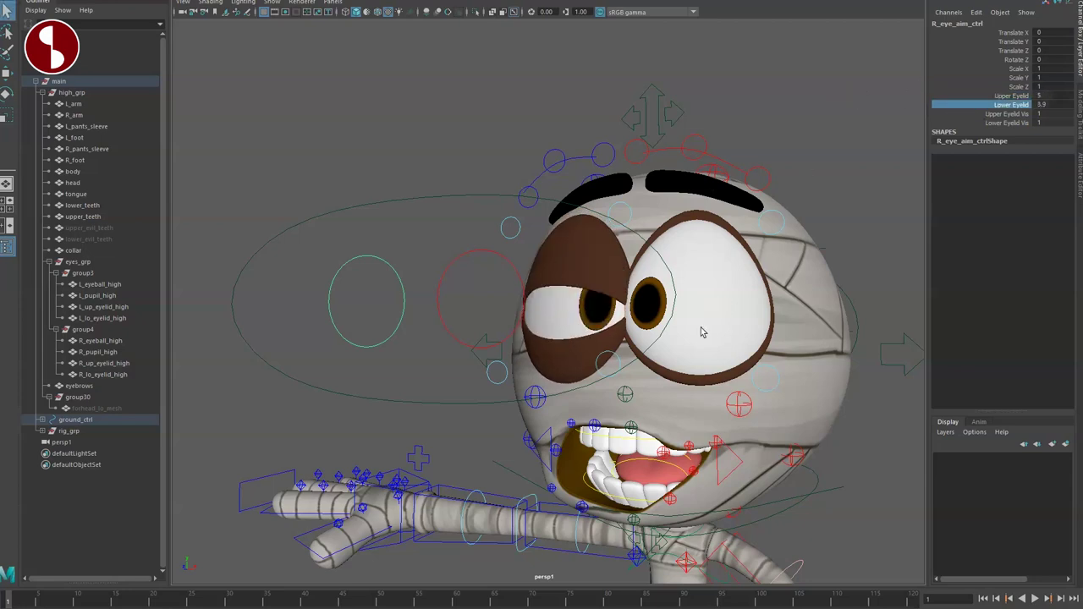
# Set an attribute of the combined eye aim control to 0 and move the control sideways away from the face.
pyautogui.keyDown('alt'); pyautogui.moveTo(682, 344); pyautogui.dragTo(677, 290); pyautogui.keyUp('alt')
pyautogui.keyDown('alt'); pyautogui.moveTo(692, 362); pyautogui.dragTo(709, 303); pyautogui.keyUp('alt')
pyautogui.keyDown('alt'); pyautogui.moveTo(449, 312); pyautogui.dragTo(430, 308); pyautogui.keyUp('alt')
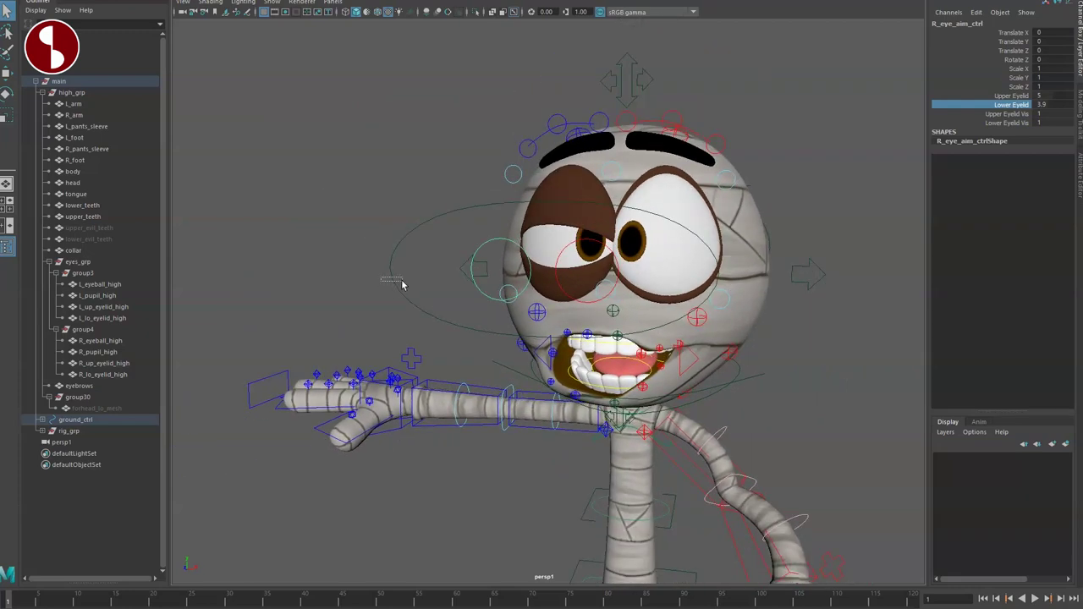
pyautogui.click(403, 290)
pyautogui.click(1001, 70)
pyautogui.write('0')
pyautogui.press('Return')
pyautogui.moveTo(539, 262); pyautogui.dragTo(357, 259)
# Adjust the same attribute on the combined eye aim control and try rotating the control.
pyautogui.click(981, 70)
pyautogui.moveTo(858, 88); pyautogui.dragTo(876, 88, button='middle')
pyautogui.scroll(3, 718, 205)
pyautogui.press('e')
pyautogui.moveTo(344, 240); pyautogui.dragTo(376, 267)
# Undo the eye aim and eyelid test changes and clear the selection.
pyautogui.hotkey('ctrl', 'z')
pyautogui.hotkey('ctrl', 'z')
pyautogui.hotkey('ctrl', 'z')
pyautogui.hotkey('ctrl', 'z')
pyautogui.hotkey('ctrl', 'z')
pyautogui.hotkey('ctrl', 'z')
pyautogui.hotkey('ctrl', 'z')
pyautogui.hotkey('ctrl', 'z')
pyautogui.hotkey('ctrl', 'z')
pyautogui.hotkey('ctrl', 'z')
pyautogui.hotkey('ctrl', 'z')
pyautogui.click(327, 264)
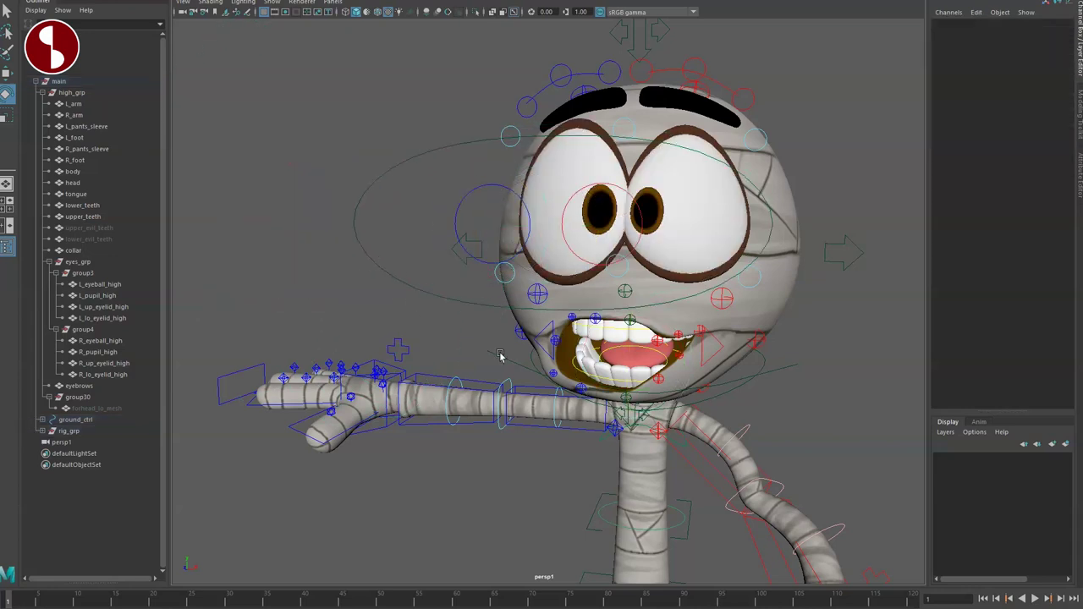
# Inspect the mouth controls and the jaw control's attributes and connected nodes.
pyautogui.keyDown('alt'); pyautogui.moveTo(519, 390); pyautogui.dragTo(515, 363); pyautogui.keyUp('alt')
pyautogui.keyDown('alt'); pyautogui.moveTo(515, 363); pyautogui.dragTo(578, 389, button='right'); pyautogui.keyUp('alt')
pyautogui.keyDown('alt'); pyautogui.moveTo(578, 389); pyautogui.dragTo(527, 374); pyautogui.keyUp('alt')
pyautogui.press('q')
pyautogui.click(515, 364)
pyautogui.click(945, 149)
pyautogui.click(941, 196)
pyautogui.keyDown('alt'); pyautogui.moveTo(540, 329); pyautogui.dragTo(538, 317); pyautogui.keyUp('alt')
pyautogui.click(533, 277)
pyautogui.keyDown('alt'); pyautogui.moveTo(565, 352); pyautogui.dragTo(554, 290); pyautogui.keyUp('alt')
pyautogui.keyDown('alt'); pyautogui.moveTo(503, 378); pyautogui.dragTo(409, 355); pyautogui.keyUp('alt')
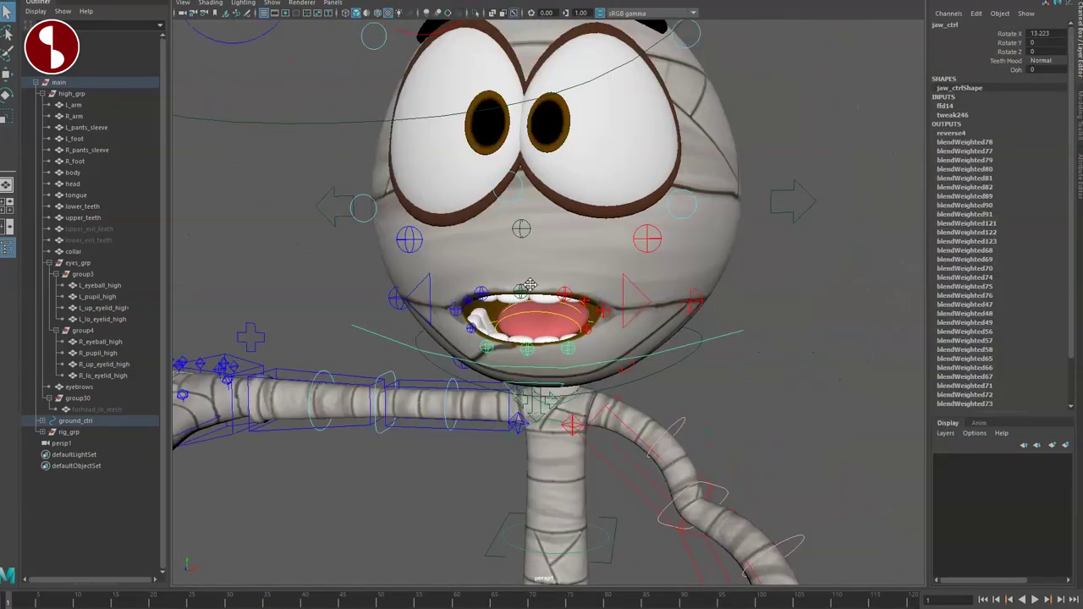
# Examine the open mouth while selecting the lower teeth control and the jaw control in turn.
pyautogui.keyDown('alt'); pyautogui.moveTo(592, 355); pyautogui.dragTo(765, 387); pyautogui.keyUp('alt')
pyautogui.keyDown('alt'); pyautogui.moveTo(677, 381); pyautogui.dragTo(571, 342); pyautogui.keyUp('alt')
pyautogui.click(544, 336)
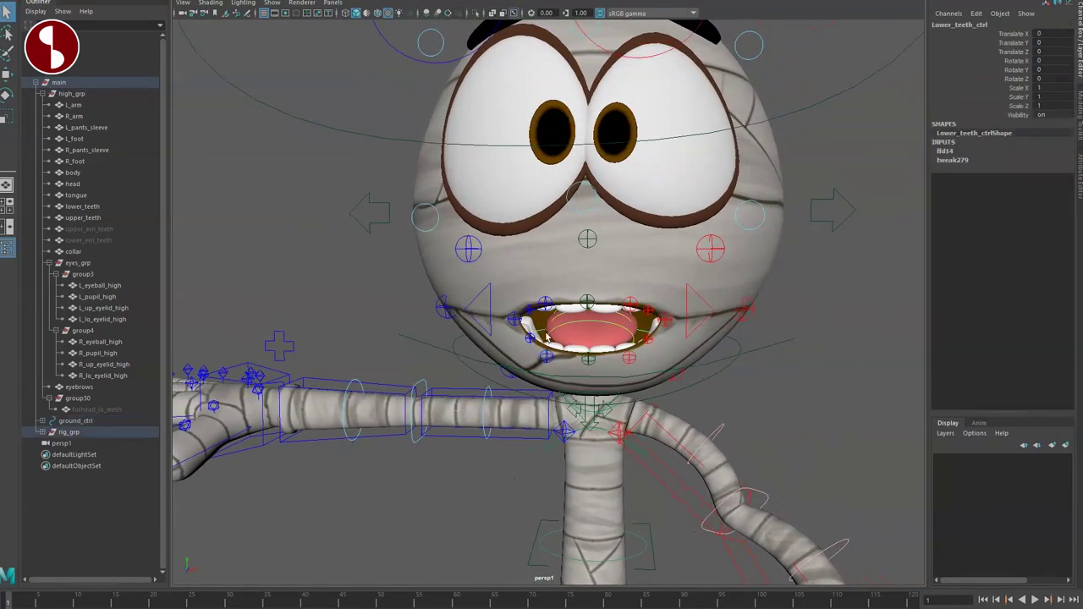
pyautogui.click(786, 366)
pyautogui.click(761, 347)
pyautogui.keyDown('alt'); pyautogui.moveTo(776, 358); pyautogui.dragTo(729, 393); pyautogui.keyUp('alt')
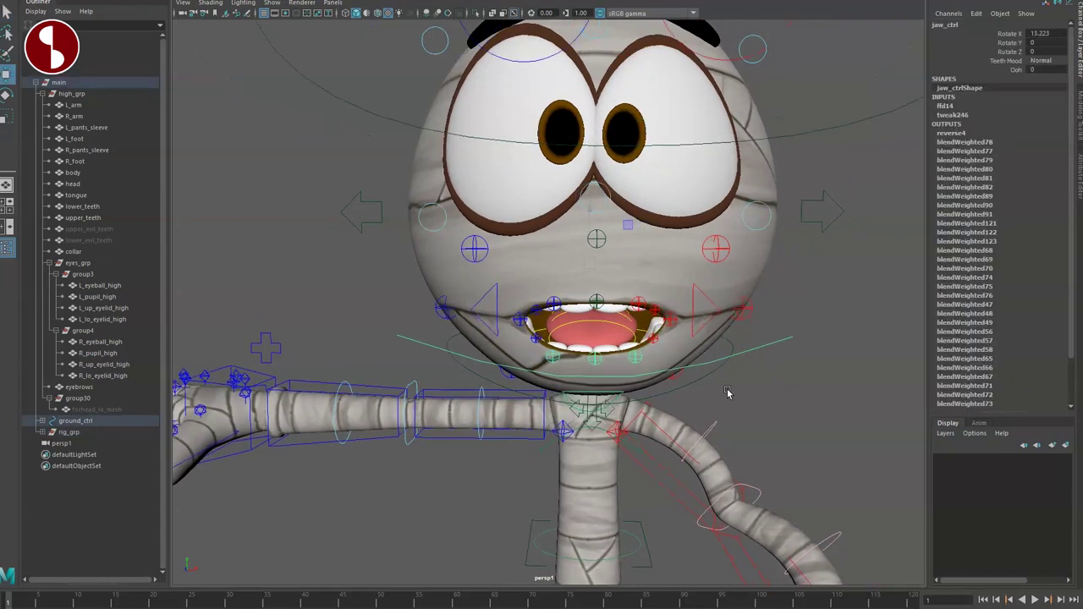
# Select the controls around the open mouth and inspect their channel attributes.
pyautogui.moveTo(594, 307); pyautogui.dragTo(690, 352)
pyautogui.click(1045, 82)
pyautogui.keyDown('alt'); pyautogui.moveTo(609, 389); pyautogui.dragTo(430, 290); pyautogui.keyUp('alt')
pyautogui.click(407, 260)
pyautogui.click(1051, 99)
# Select a control in the open mouth area, try the rotate tool on it and undo the change.
pyautogui.keyDown('alt'); pyautogui.moveTo(592, 364); pyautogui.dragTo(703, 336); pyautogui.keyUp('alt')
pyautogui.keyDown('alt'); pyautogui.moveTo(703, 336); pyautogui.dragTo(760, 378, button='right'); pyautogui.keyUp('alt')
pyautogui.keyDown('alt'); pyautogui.moveTo(760, 377); pyautogui.dragTo(624, 488, button='middle'); pyautogui.keyUp('alt')
pyautogui.keyDown('alt'); pyautogui.moveTo(622, 423); pyautogui.dragTo(465, 306); pyautogui.keyUp('alt')
pyautogui.click(520, 385)
pyautogui.press('e')
pyautogui.hotkey('ctrl', 'z')
pyautogui.press('q')
# Try moving another control in the mouth area, then undo the move.
pyautogui.click(680, 287)
pyautogui.press('w')
pyautogui.moveTo(537, 291); pyautogui.dragTo(509, 302)
pyautogui.hotkey('ctrl', 'z')
pyautogui.keyDown('alt'); pyautogui.moveTo(433, 377); pyautogui.dragTo(593, 251); pyautogui.keyUp('alt')
pyautogui.press('q')
# Select further controls in the mouth area, try moving one of them downward and undo the move.
pyautogui.keyDown('alt'); pyautogui.moveTo(594, 252); pyautogui.dragTo(622, 429, button='right'); pyautogui.keyUp('alt')
pyautogui.keyDown('alt'); pyautogui.moveTo(622, 429); pyautogui.dragTo(549, 437); pyautogui.keyUp('alt')
pyautogui.keyDown('alt'); pyautogui.moveTo(549, 437); pyautogui.dragTo(476, 280, button='middle'); pyautogui.keyUp('alt')
pyautogui.keyDown('alt'); pyautogui.moveTo(474, 279); pyautogui.dragTo(520, 331); pyautogui.keyUp('alt')
pyautogui.click(566, 332)
pyautogui.keyDown('alt'); pyautogui.moveTo(547, 349); pyautogui.dragTo(525, 319, button='middle'); pyautogui.keyUp('alt')
pyautogui.keyDown('alt'); pyautogui.moveTo(525, 319); pyautogui.dragTo(638, 385, button='right'); pyautogui.keyUp('alt')
pyautogui.click(526, 302)
pyautogui.keyDown('alt'); pyautogui.moveTo(531, 330); pyautogui.dragTo(529, 325); pyautogui.keyUp('alt')
pyautogui.keyDown('alt'); pyautogui.moveTo(528, 325); pyautogui.dragTo(526, 353, button='middle'); pyautogui.keyUp('alt')
pyautogui.press('e')
pyautogui.press('w')
pyautogui.moveTo(554, 327); pyautogui.dragTo(555, 357)
pyautogui.hotkey('ctrl', 'z')
# Select the next mouth area control and test its rotation.
pyautogui.click(684, 302)
pyautogui.press('e')
pyautogui.moveTo(643, 255); pyautogui.dragTo(656, 283)
pyautogui.press('q')
# Try adjusting the neighbouring control on the mouth, then undo the adjustment.
pyautogui.keyDown('alt'); pyautogui.moveTo(645, 234); pyautogui.dragTo(592, 215, button='right'); pyautogui.keyUp('alt')
pyautogui.keyDown('alt'); pyautogui.moveTo(592, 216); pyautogui.dragTo(601, 298, button='middle'); pyautogui.keyUp('alt')
pyautogui.click(686, 287)
pyautogui.moveTo(643, 264); pyautogui.dragTo(600, 267)
pyautogui.hotkey('ctrl', 'z')
pyautogui.press('q')
# Select one more control on the lower face and rotate it.
pyautogui.click(544, 265)
pyautogui.press('e')
pyautogui.moveTo(633, 229); pyautogui.dragTo(602, 259)
# Clear the selection and examine the whole posed character from several angles.
pyautogui.keyDown('alt'); pyautogui.moveTo(589, 314); pyautogui.dragTo(604, 309); pyautogui.keyUp('alt')
pyautogui.scroll(-6, 694, 398)
pyautogui.keyDown('alt'); pyautogui.moveTo(693, 399); pyautogui.dragTo(675, 311, button='middle'); pyautogui.keyUp('alt')
pyautogui.scroll(3, 616, 373)
pyautogui.keyDown('alt'); pyautogui.moveTo(614, 375); pyautogui.dragTo(633, 381); pyautogui.keyUp('alt')
pyautogui.keyDown('alt'); pyautogui.moveTo(633, 381); pyautogui.dragTo(634, 256, button='middle'); pyautogui.keyUp('alt')
pyautogui.click(753, 440)
pyautogui.keyDown('alt'); pyautogui.moveTo(752, 440); pyautogui.dragTo(568, 491); pyautogui.keyUp('alt')
pyautogui.click(751, 432)
pyautogui.keyDown('alt'); pyautogui.moveTo(539, 397); pyautogui.dragTo(523, 314); pyautogui.keyUp('alt')
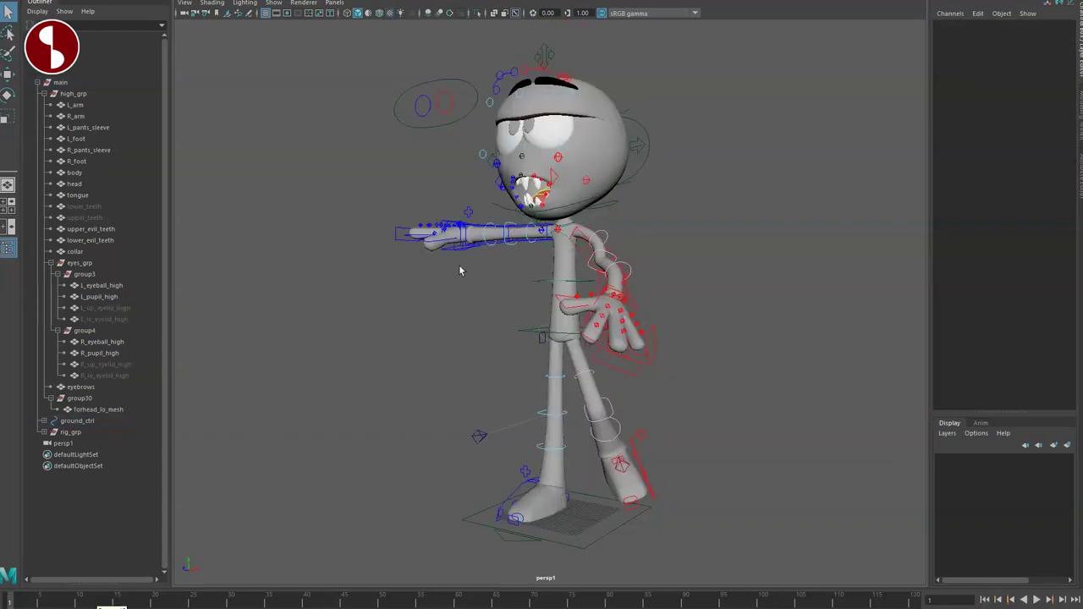
pyautogui.keyDown('alt'); pyautogui.moveTo(460, 270); pyautogui.dragTo(407, 322); pyautogui.keyUp('alt')
# Open Thep_RIG_004_arms.ma from the multiples folder and view the extra arms.
pyautogui.hotkey('ctrl', 'o')
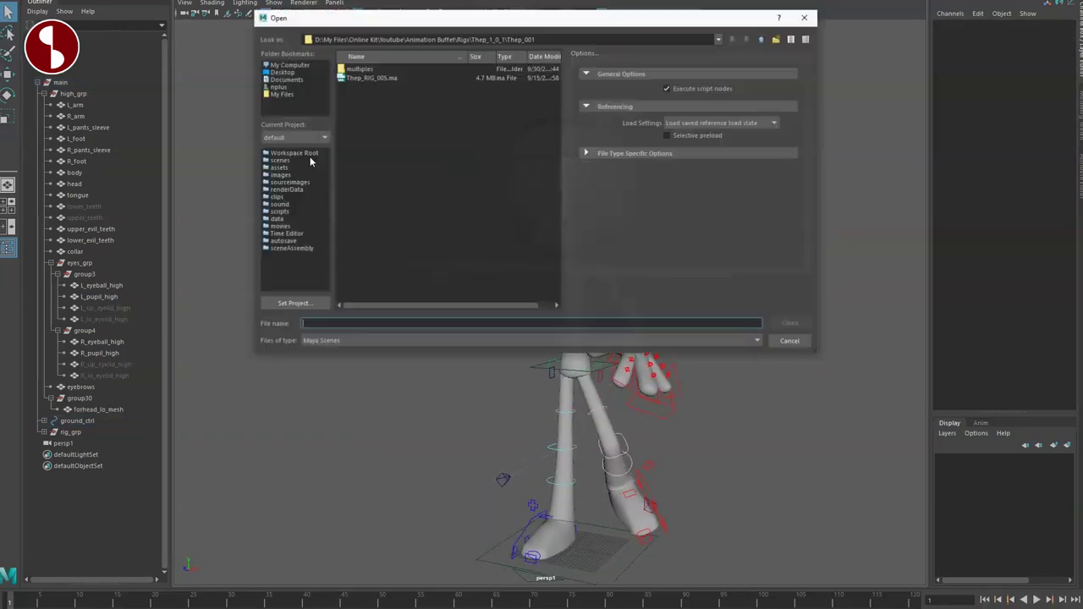
pyautogui.doubleClick(376, 126)
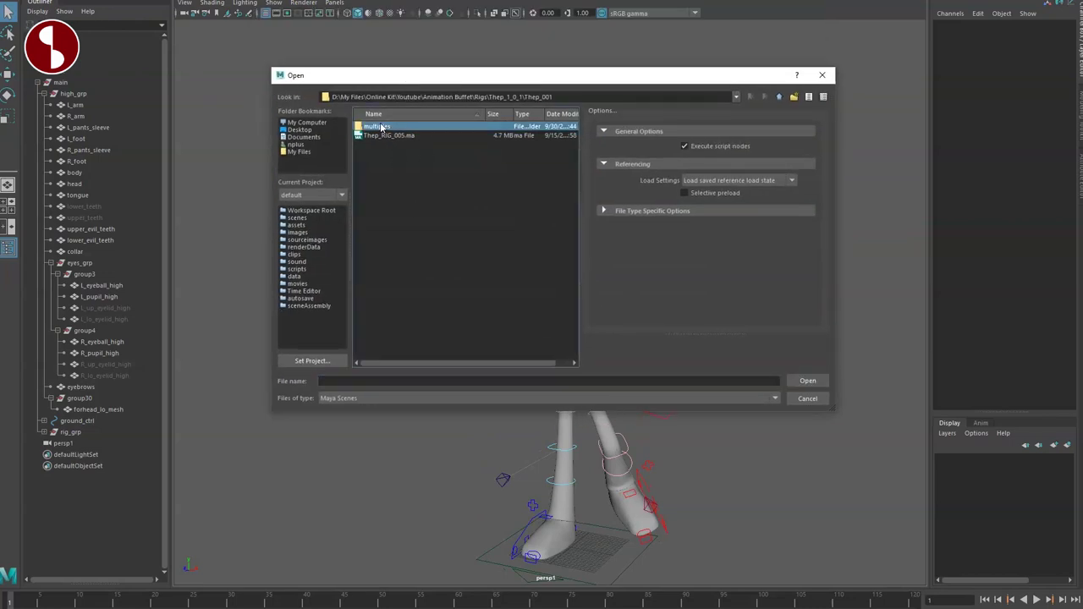
pyautogui.doubleClick(386, 129)
pyautogui.click(745, 374)
pyautogui.keyDown('alt'); pyautogui.moveTo(447, 367); pyautogui.dragTo(485, 356); pyautogui.keyUp('alt')
pyautogui.keyDown('alt'); pyautogui.moveTo(485, 355); pyautogui.dragTo(500, 377, button='middle'); pyautogui.keyUp('alt')
pyautogui.scroll(2, 500, 378)
# Open Thep_RIG_005_face.ma from the multiples folder and view the extra head.
pyautogui.hotkey('ctrl', 'o')
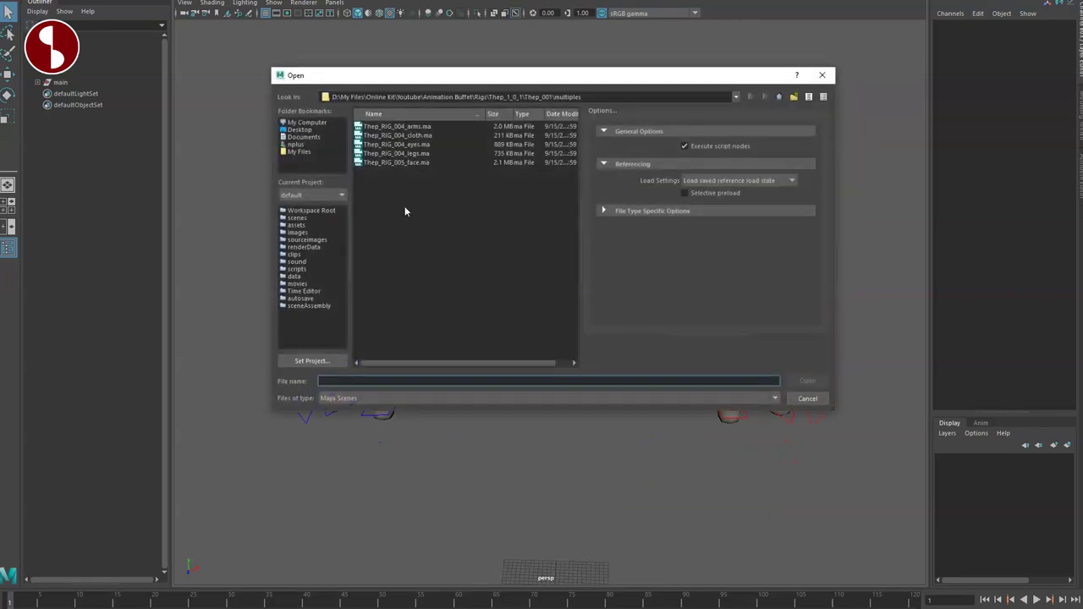
pyautogui.doubleClick(396, 162)
pyautogui.click(750, 370)
pyautogui.keyDown('alt'); pyautogui.moveTo(507, 390); pyautogui.dragTo(624, 384); pyautogui.keyUp('alt')
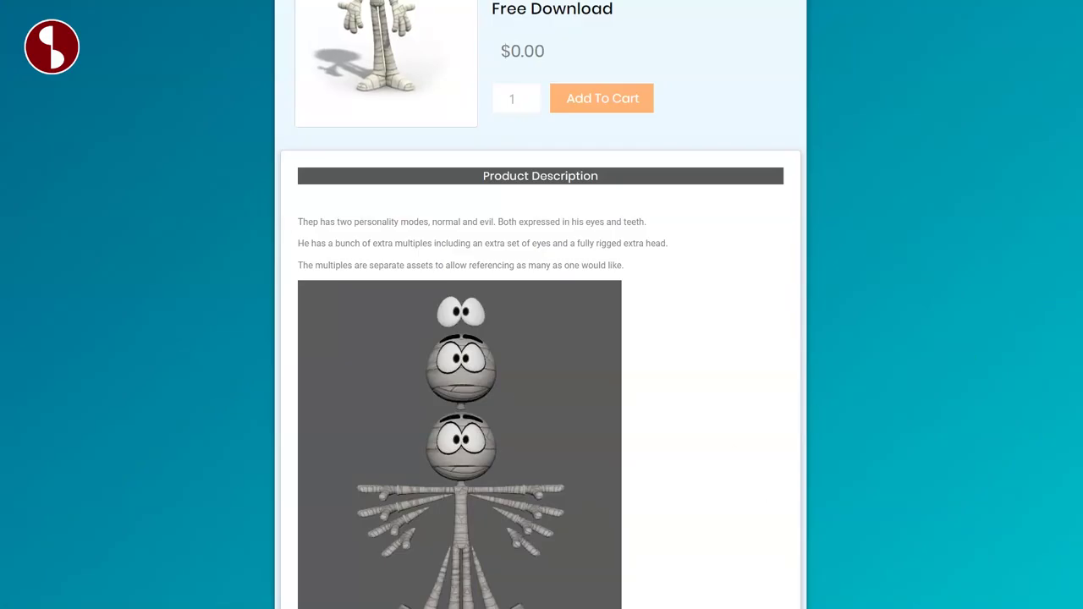
# Switch to the Thep product page in the browser and examine its description and the images of the extra body parts.
pyautogui.scroll(-5, 1061, 394)
pyautogui.scroll(-2, 1061, 398)
pyautogui.click(794, 449)
pyautogui.moveTo(436, 495); pyautogui.dragTo(546, 497)
pyautogui.click(839, 478)
pyautogui.scroll(-3, 1079, 499)
pyautogui.scroll(6, 1080, 499)
pyautogui.scroll(3, 1079, 499)
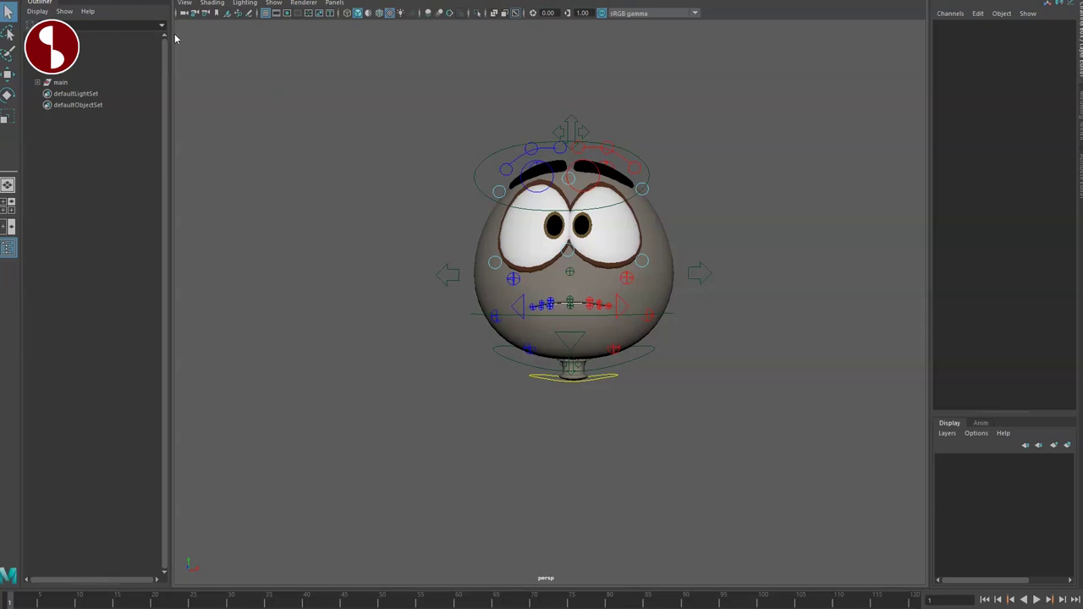
# Return to Maya and open the main rig file Thep_RIG_005.ma from the Thep_001 folder.
pyautogui.hotkey('ctrl', 'o')
pyautogui.click(779, 98)
pyautogui.doubleClick(385, 136)
pyautogui.click(760, 369)
# Select the FK spine control and examine the full default character around it.
pyautogui.keyDown('alt'); pyautogui.moveTo(420, 401); pyautogui.dragTo(460, 266, button='middle'); pyautogui.keyUp('alt')
pyautogui.moveTo(459, 265)
pyautogui.keyDown('alt'); pyautogui.mouseDown()
pyautogui.moveTo(483, 371)
pyautogui.moveTo(455, 338)
pyautogui.mouseUp(); pyautogui.keyUp('alt')
pyautogui.moveTo(455, 338)
pyautogui.keyDown('alt'); pyautogui.mouseDown(button='middle')
pyautogui.moveTo(459, 358)
pyautogui.moveTo(475, 344)
pyautogui.mouseUp(button='middle'); pyautogui.keyUp('alt')
pyautogui.moveTo(455, 370)
pyautogui.keyDown('alt'); pyautogui.mouseDown()
pyautogui.moveTo(450, 363)
pyautogui.moveTo(485, 368)
pyautogui.moveTo(454, 365)
pyautogui.mouseUp(); pyautogui.keyUp('alt')
pyautogui.click(569, 301)
pyautogui.press('f')
pyautogui.scroll(-10, 299, 310)
pyautogui.scroll(-5, 474, 385)
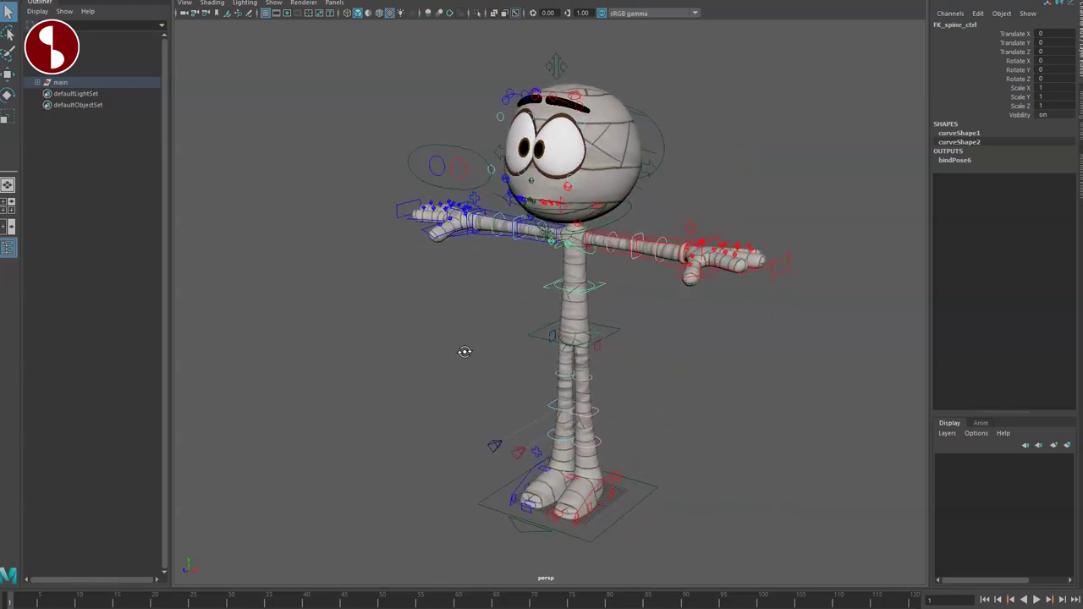